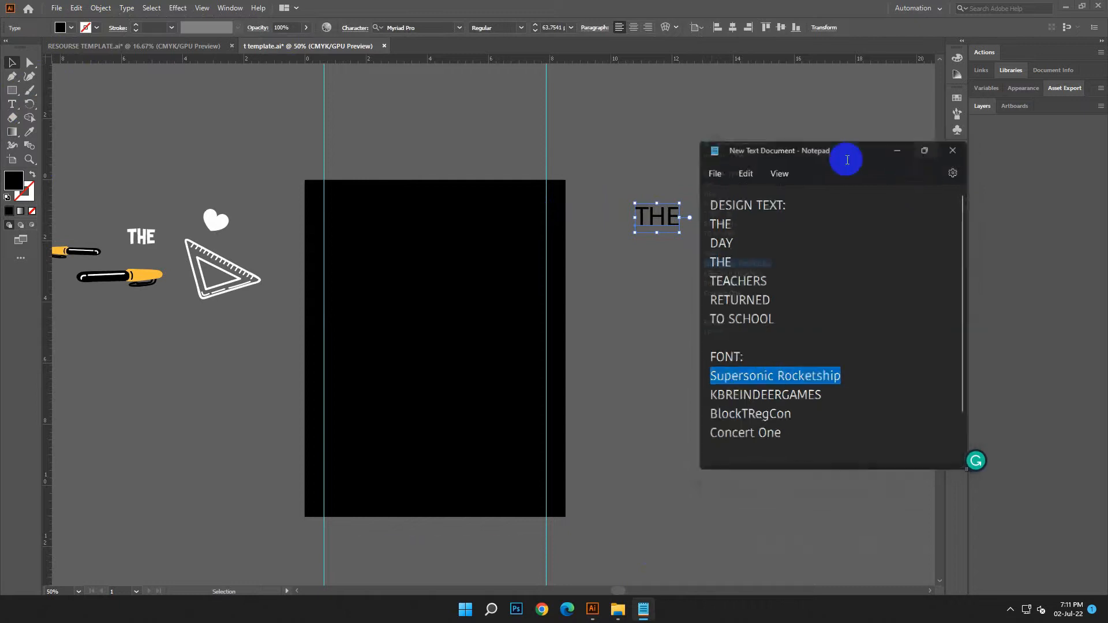
Apply the Supersonic Rocketship font to the selected THE text beside the artboard
click(1063, 9)
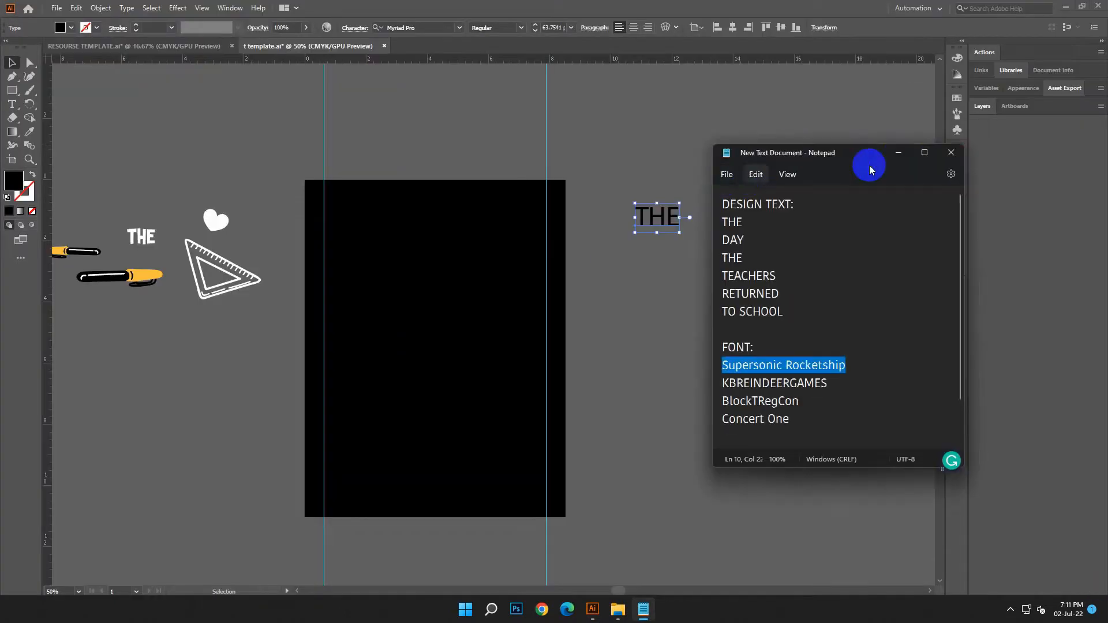
click(897, 153)
click(413, 27)
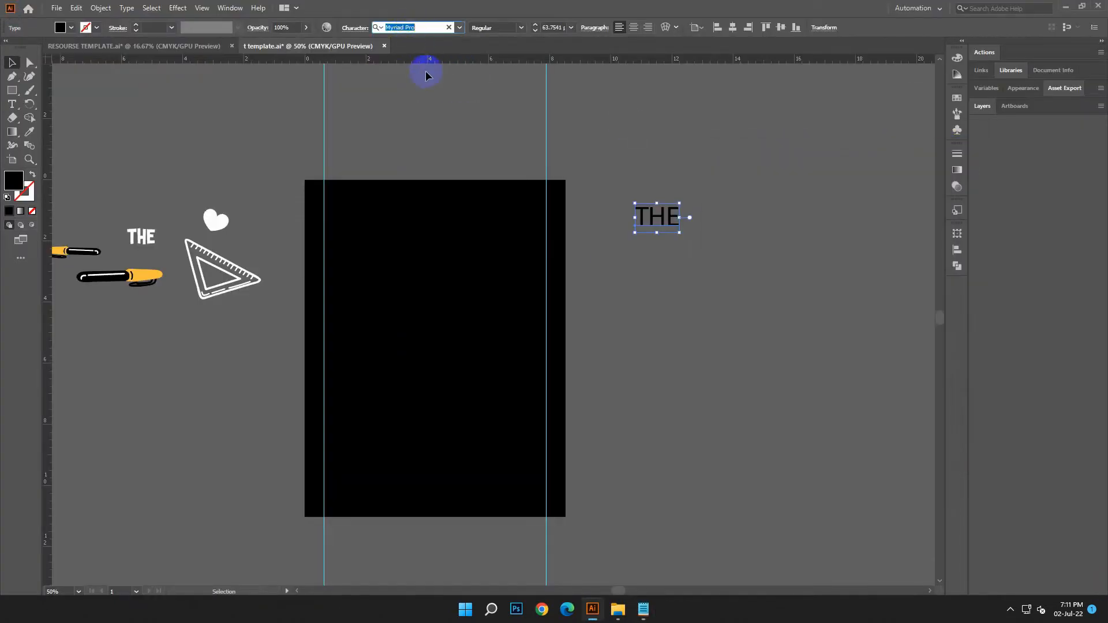
right_click(408, 26)
click(439, 77)
click(531, 84)
click(234, 106)
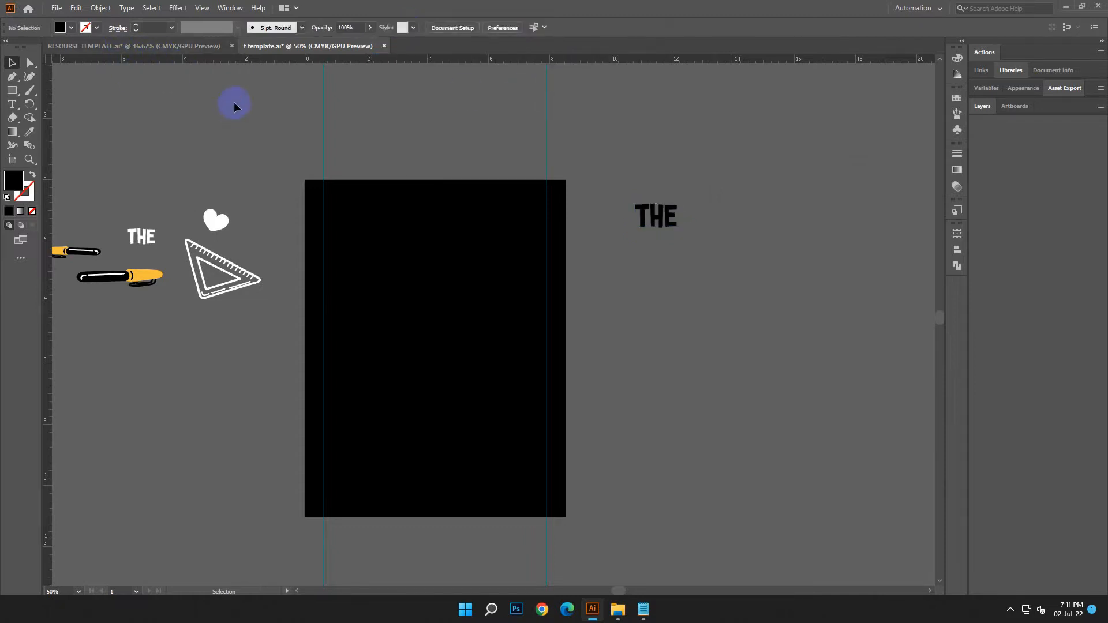
Fill the THE text with white (FFFFFF)
click(660, 212)
double_click(11, 185)
text(ffffff)
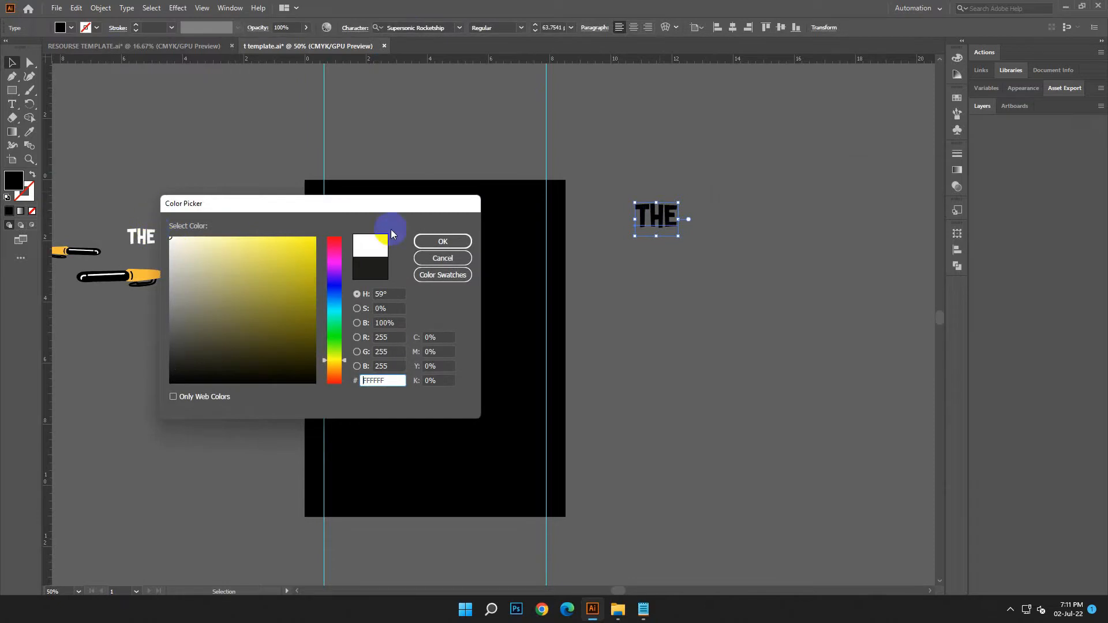
key(Return)
Move THE onto the upper part of the artboard against the left guide, enlarged to about 87.4 pt
click(617, 361)
drag(617, 361, 669, 351)
drag(718, 212, 434, 258)
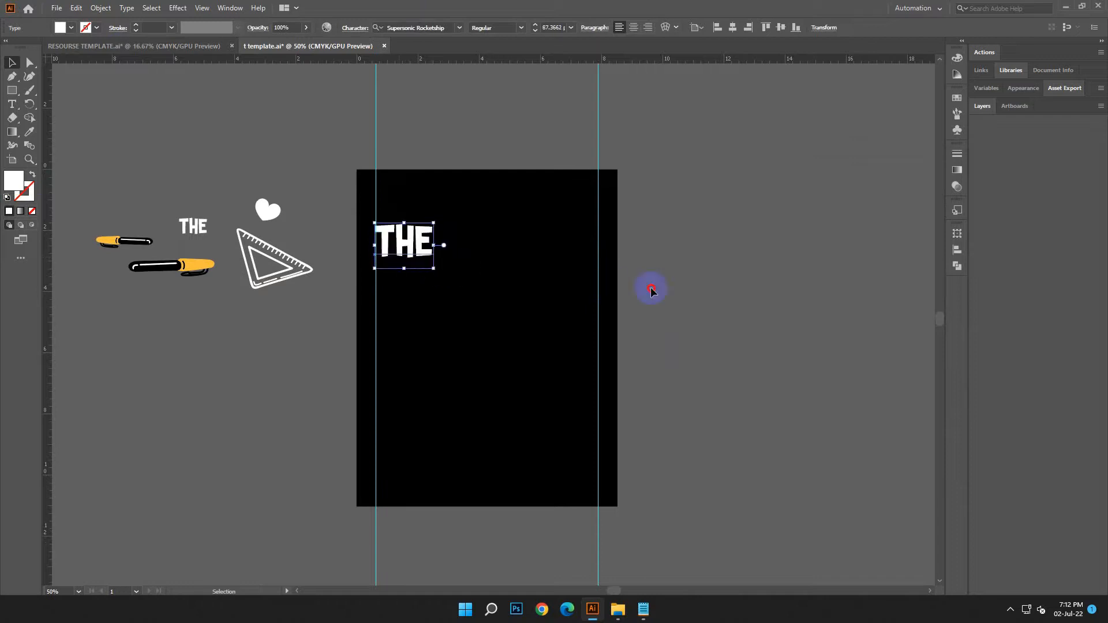
click(647, 286)
Copy the word DAY from the design text notes in Notepad
click(643, 608)
double_click(740, 240)
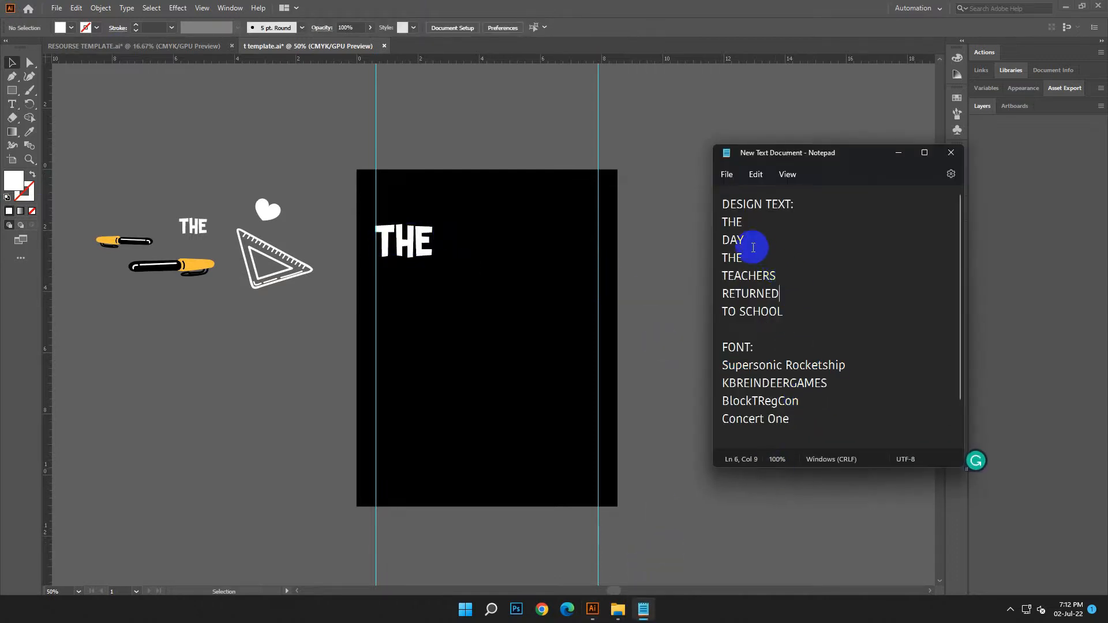
right_click(731, 242)
click(773, 301)
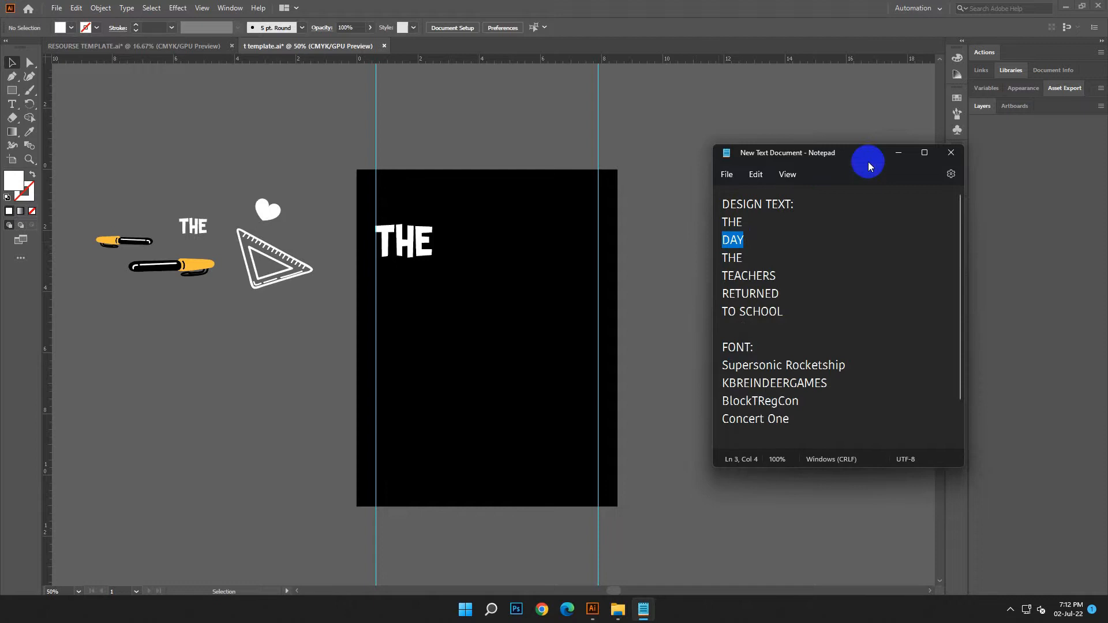
click(898, 153)
Add DAY as a new text object, about 74.3 pt, beside the artboard's upper right corner
click(11, 104)
click(669, 164)
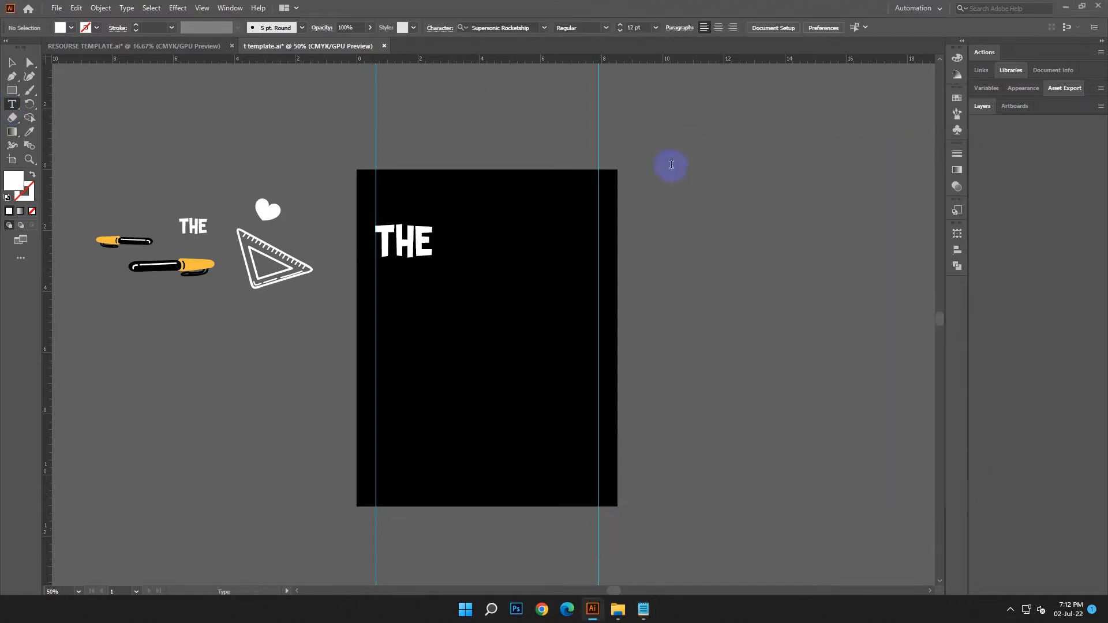
click(7, 62)
drag(749, 213, 671, 173)
click(75, 7)
click(87, 77)
key(Escape)
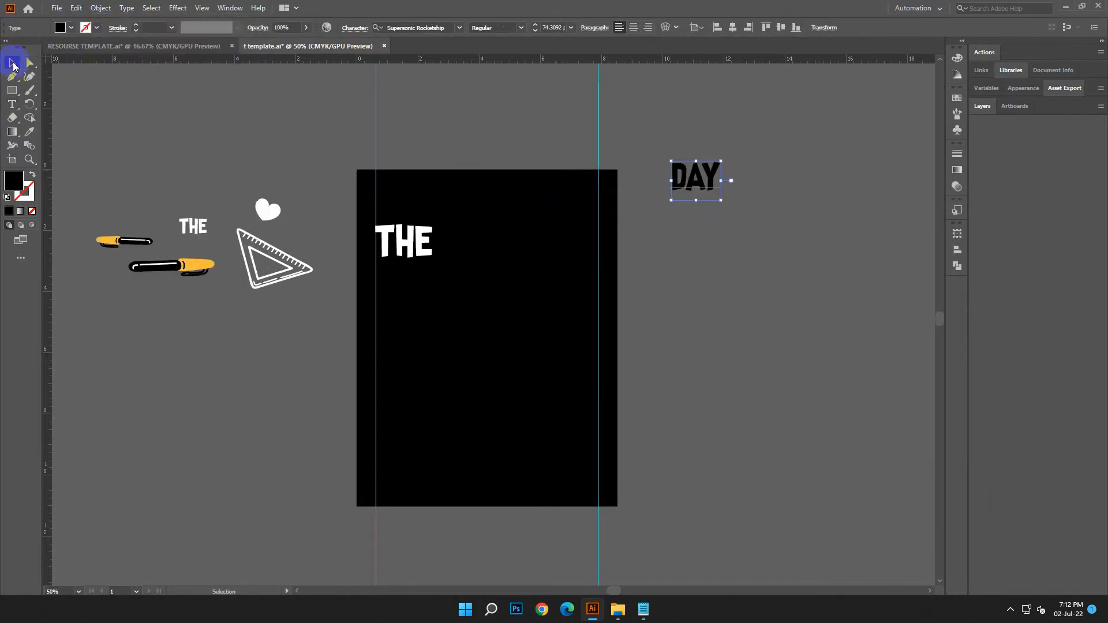
Copy the font name KBREINDEERGAMES from the Notepad notes and apply that font to DAY
click(642, 610)
drag(849, 383, 722, 383)
right_click(807, 383)
click(839, 219)
click(898, 152)
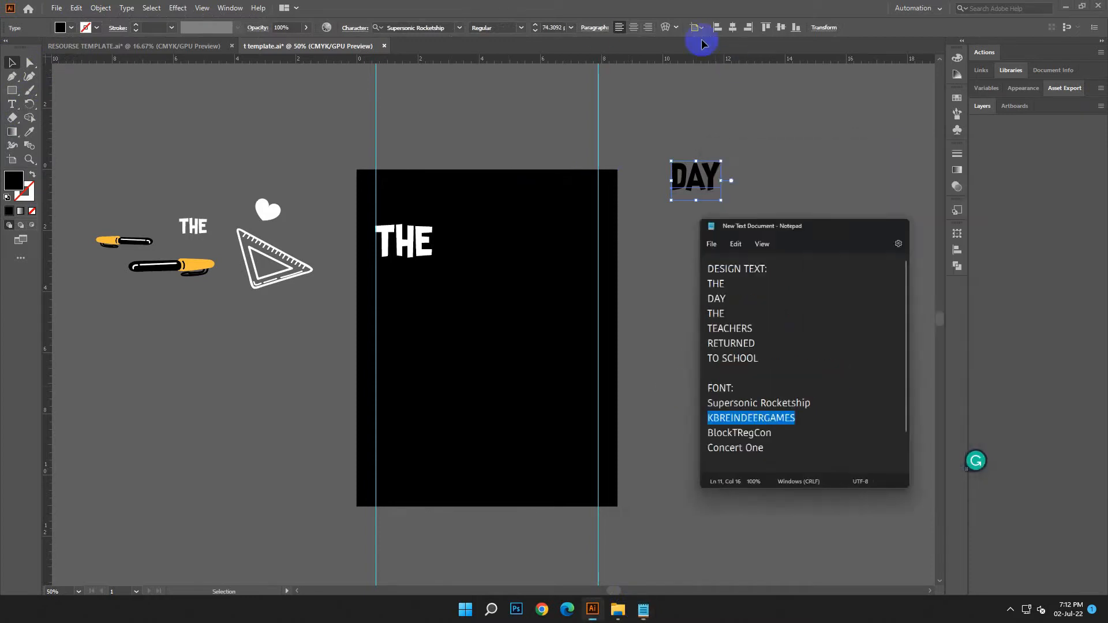
click(394, 27)
right_click(394, 27)
click(424, 79)
click(630, 139)
Fill the DAY text with white (FFFFFF)
double_click(14, 189)
drag(170, 238, 162, 228)
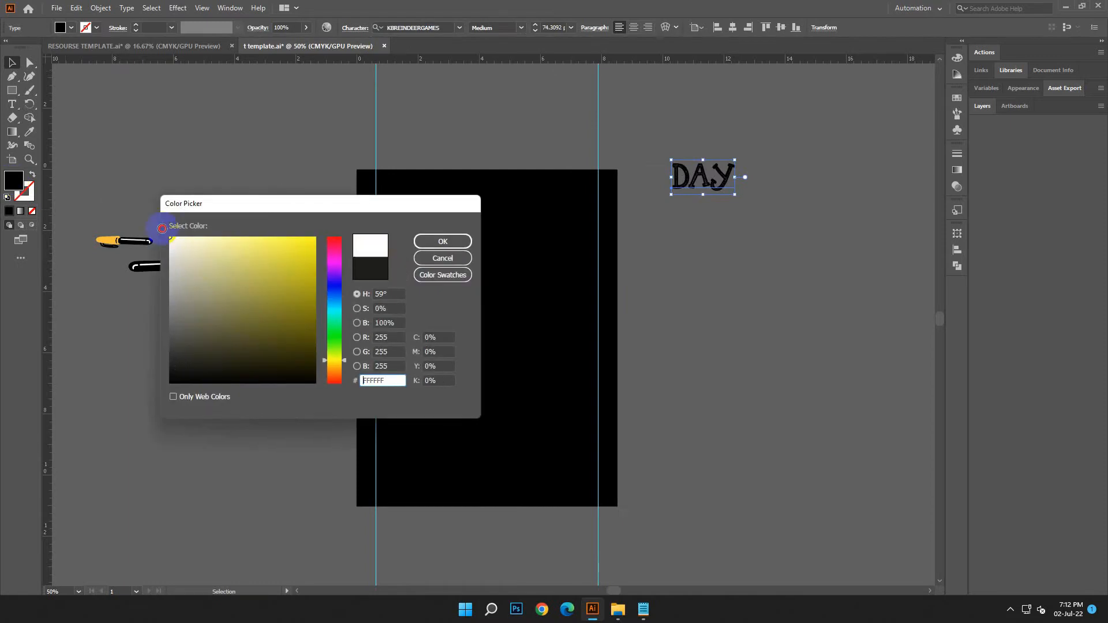
click(432, 242)
Keep spare copies of THE and DAY beside the artboard and place DAY under THE at the left guide, enlarged to about 147 pt
drag(376, 240, 736, 235)
click(736, 236)
drag(717, 181, 514, 329)
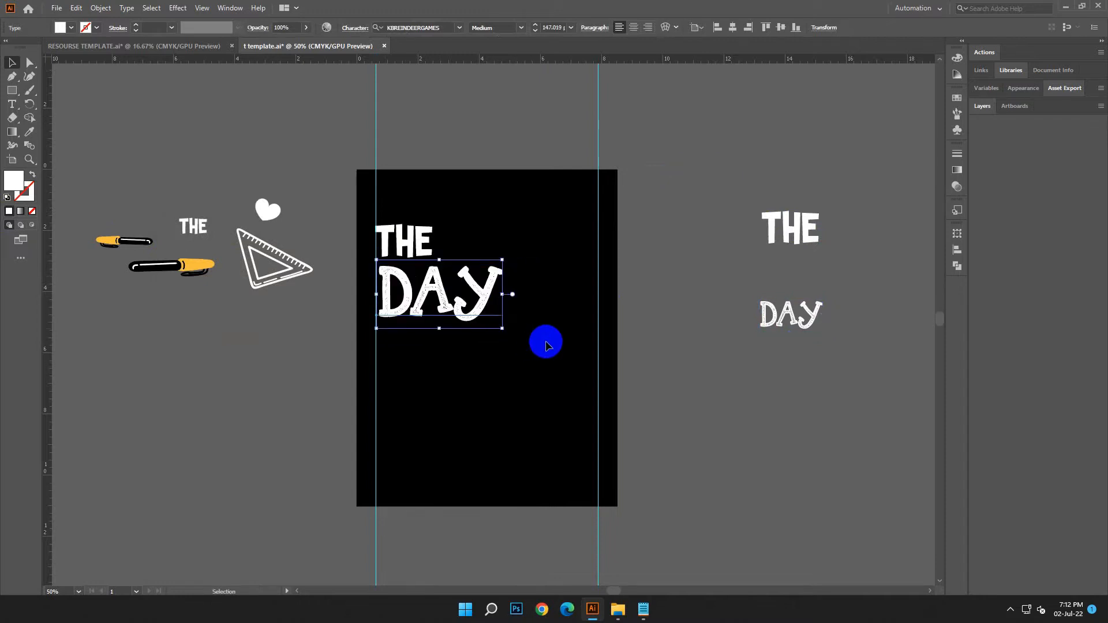
click(719, 380)
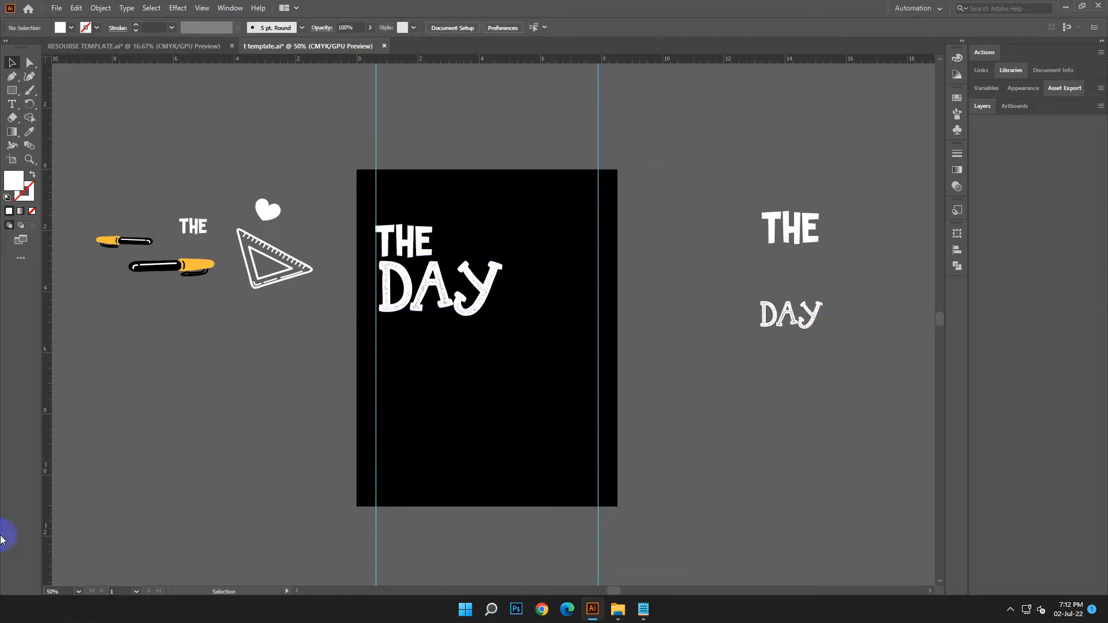
Move the white heart onto the artboard right after DAY, enlarging and tilting it to match the word's height
drag(286, 216, 529, 290)
drag(567, 251, 567, 249)
drag(546, 292, 544, 309)
click(702, 380)
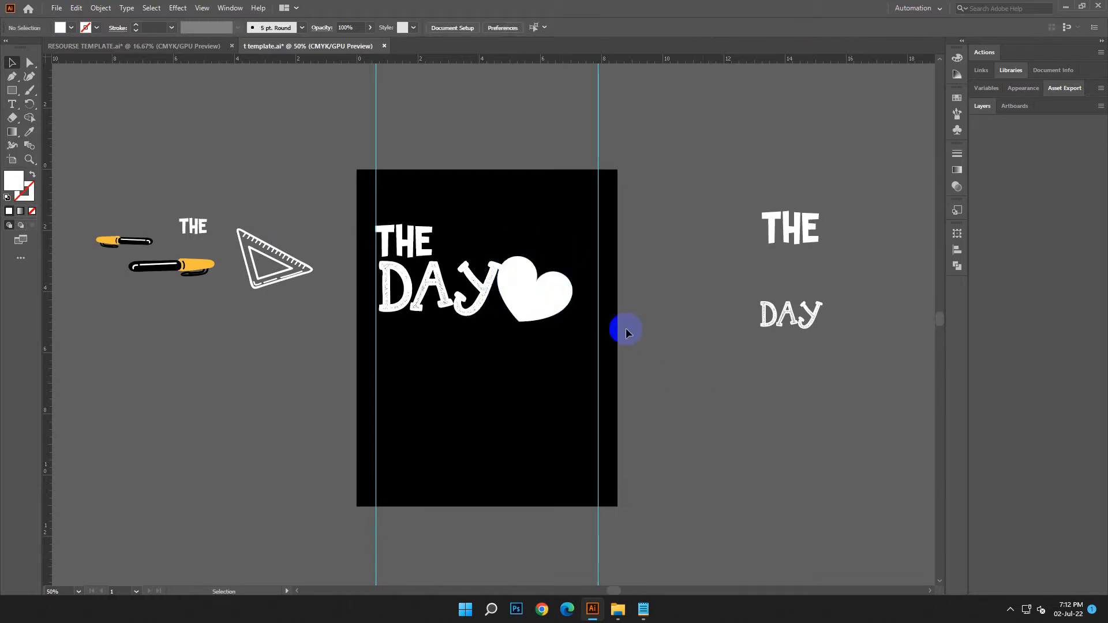
click(549, 316)
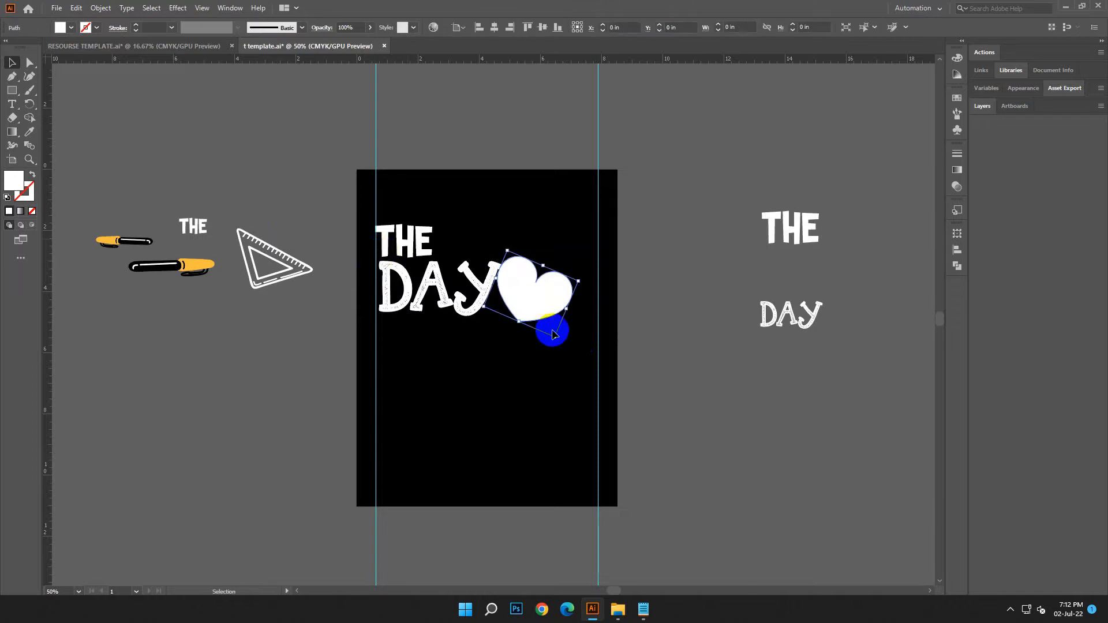
drag(554, 337, 550, 329)
click(674, 348)
Add a smaller heart copy, about 1.18 by 1.08 in, tilted the other way between the large heart and the right guide
scroll(676, 349, down, 1)
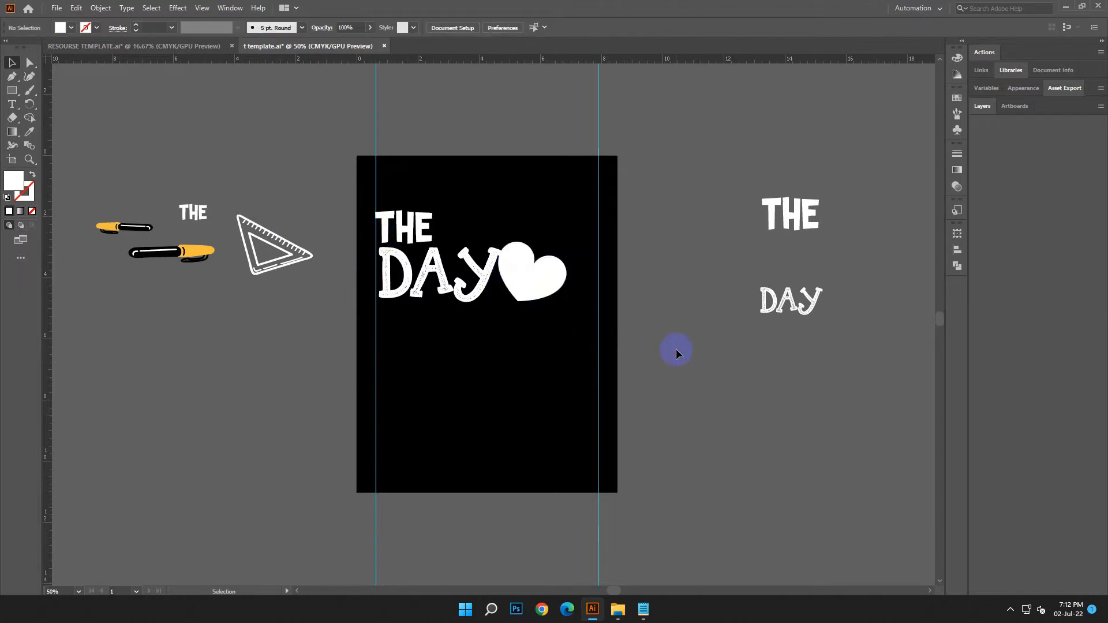
scroll(677, 350, down, 1)
drag(547, 267, 593, 282)
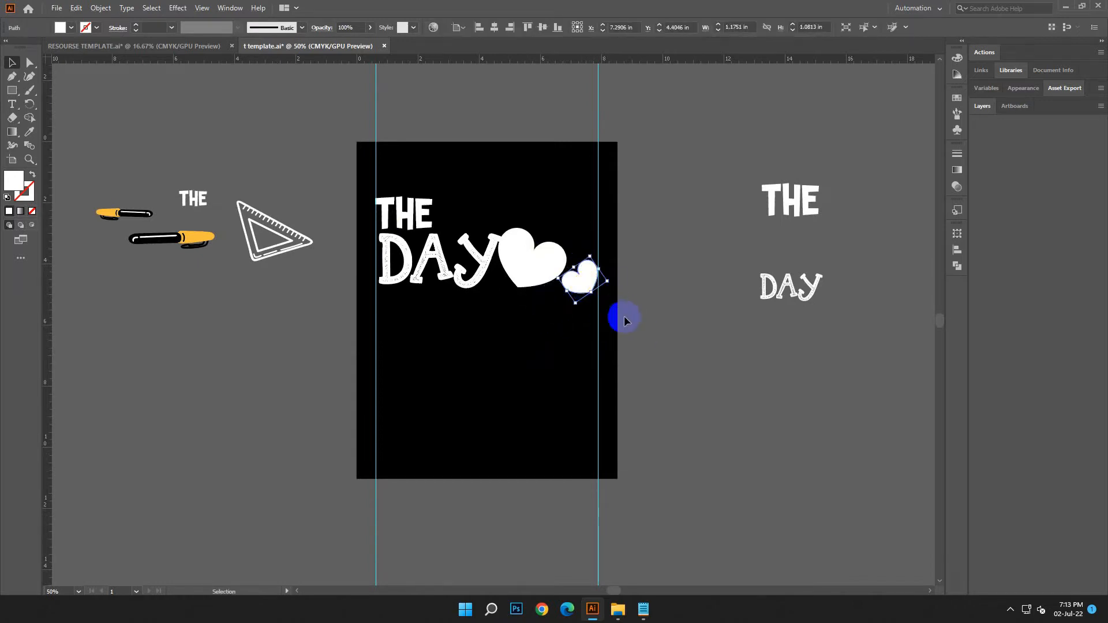
key(Up)
key(Up)
key(Up)
key(Up)
key(Up)
key(Up)
key(Up)
key(Up)
key(Up)
key(Up)
key(Up)
key(Up)
key(Up)
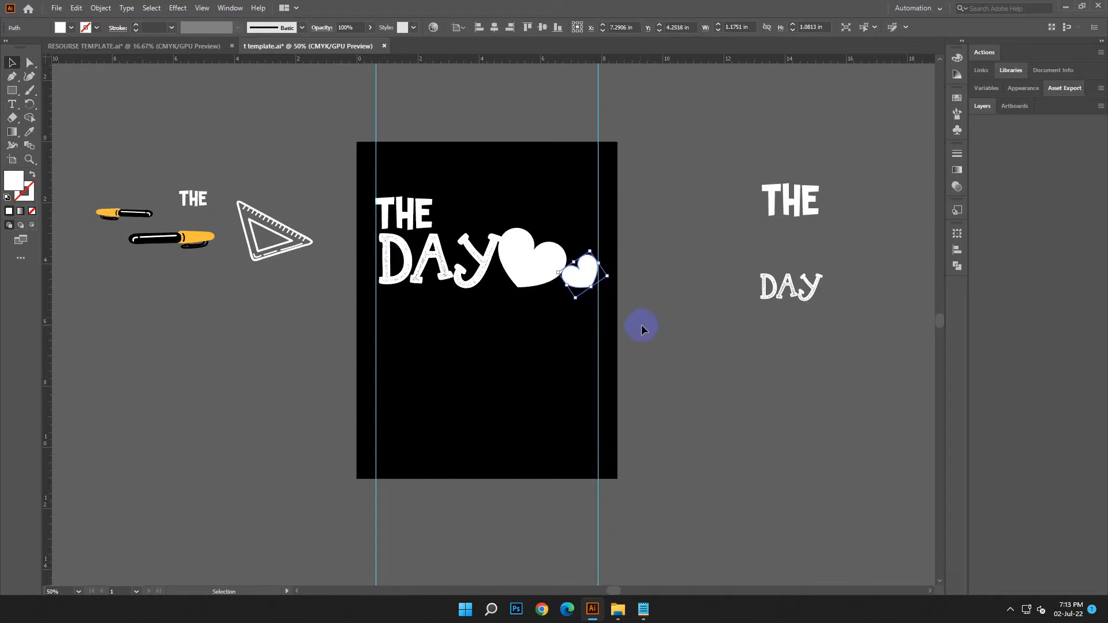
click(647, 327)
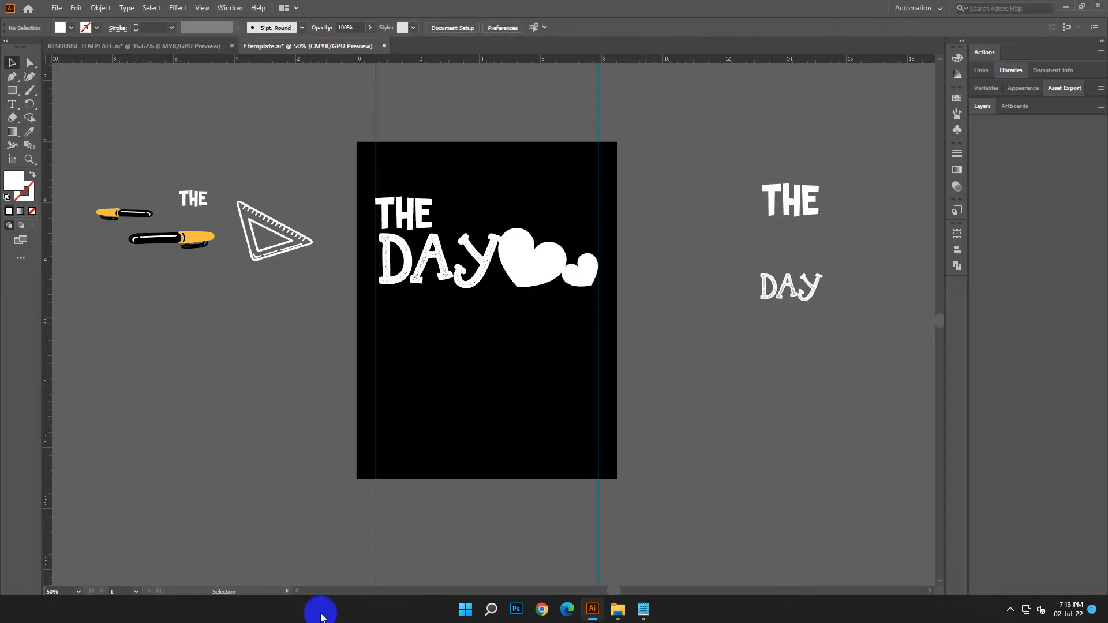
Copy the second THE from the Notepad notes and place a duplicate of the spare THE under the small heart at the right guide
click(643, 610)
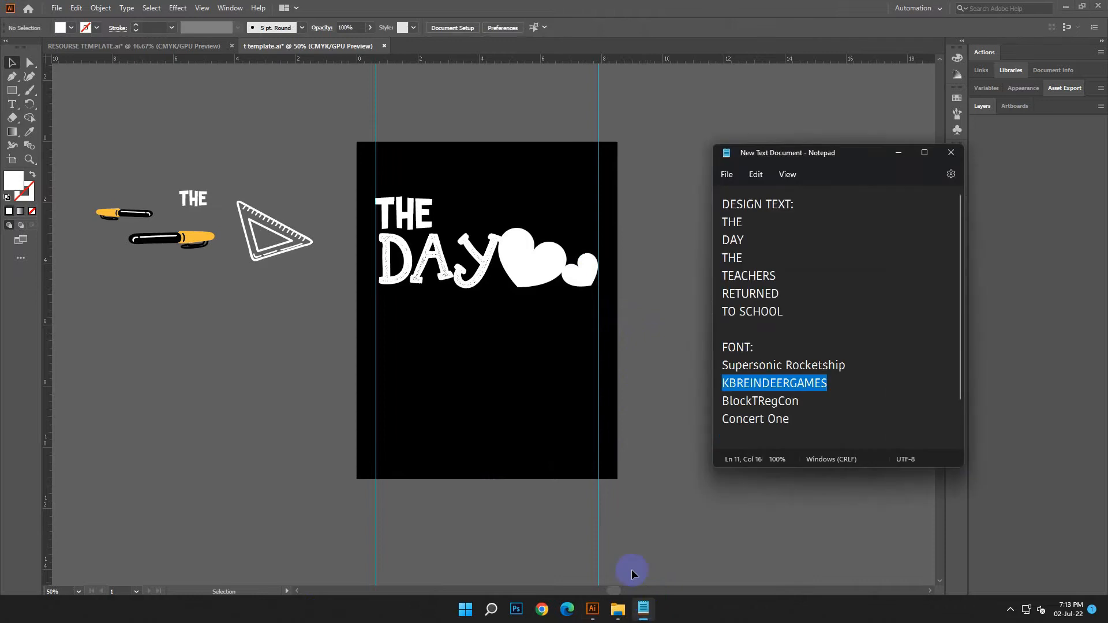
click(809, 292)
right_click(730, 264)
click(752, 318)
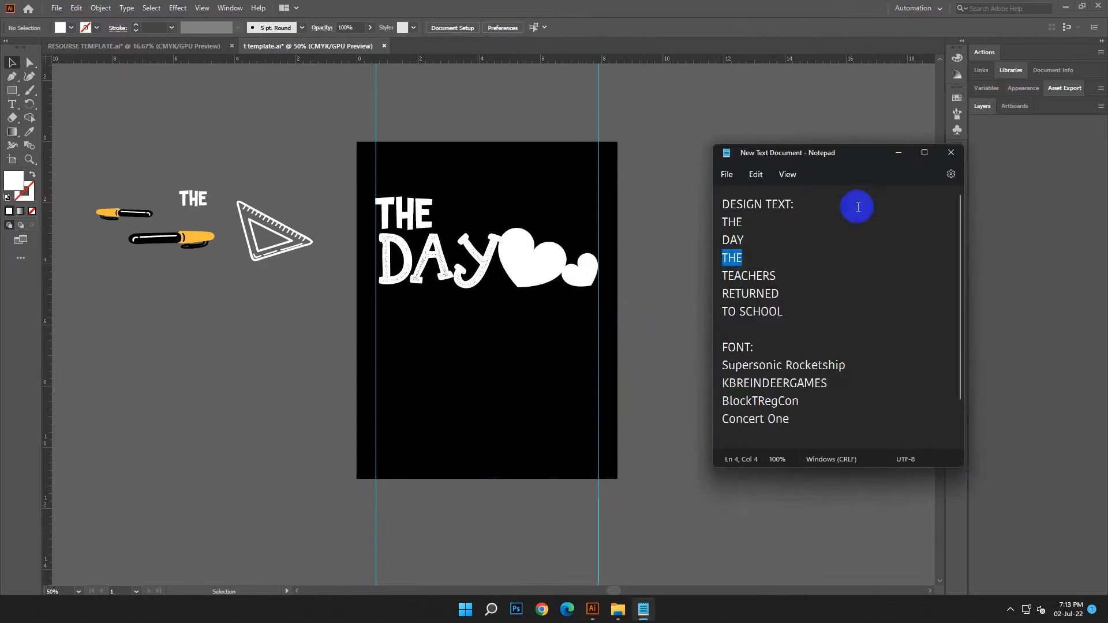
click(899, 152)
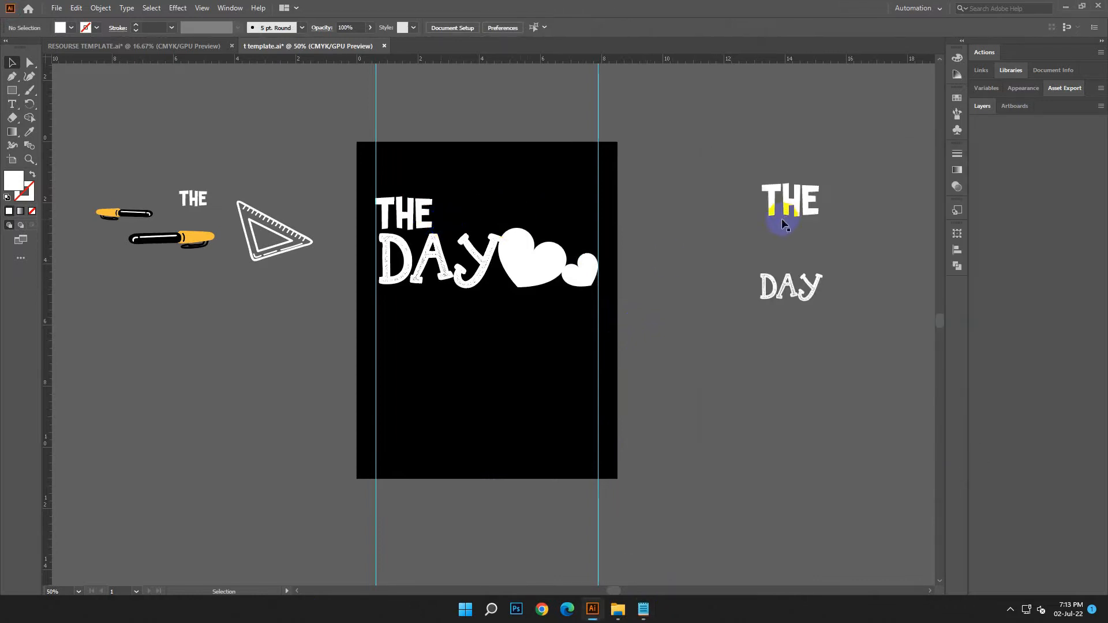
drag(791, 214, 551, 300)
click(709, 383)
Place the larger pen under DAY, between the left guide and the lower THE, scaled to about 5 in wide
click(159, 226)
drag(188, 240, 530, 311)
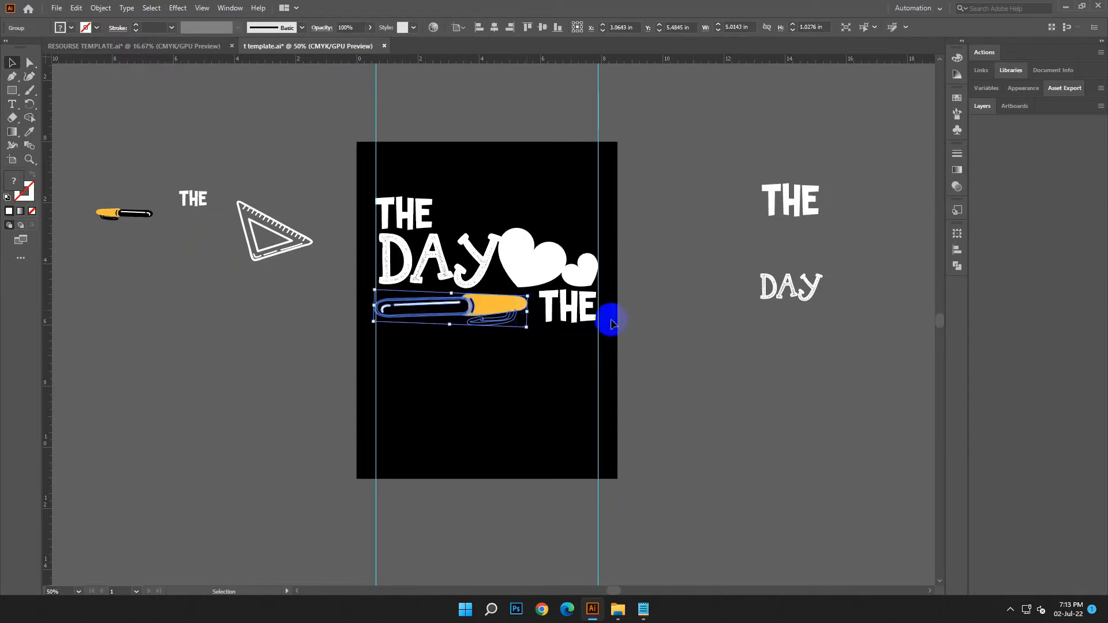
click(678, 324)
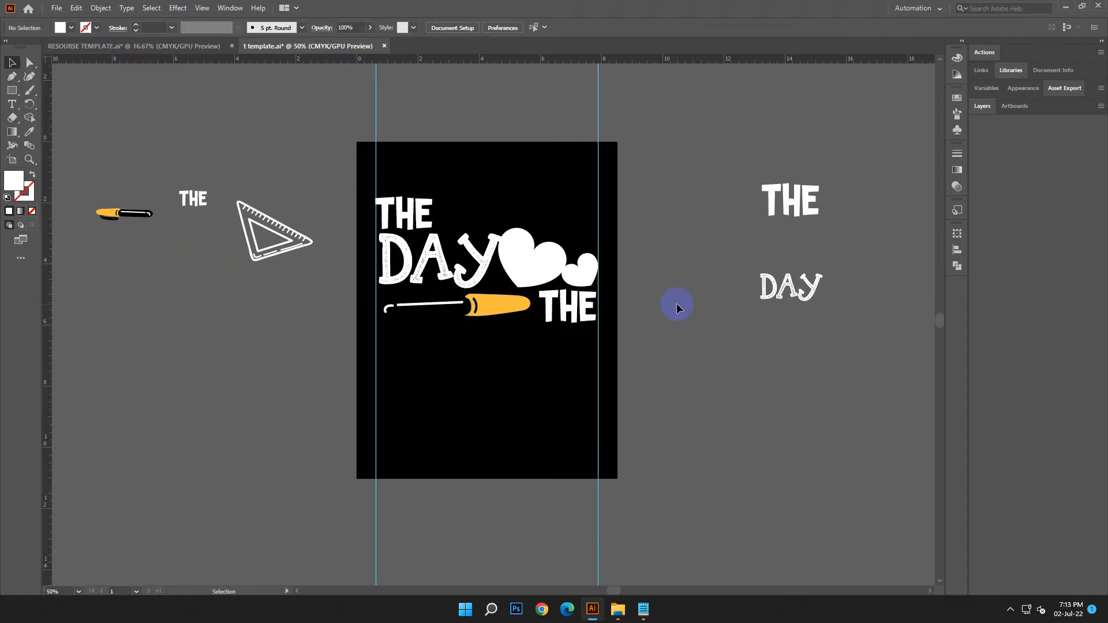
Move the pen off the artboard to the left and ungroup it
click(471, 304)
drag(540, 322, 319, 321)
right_click(276, 300)
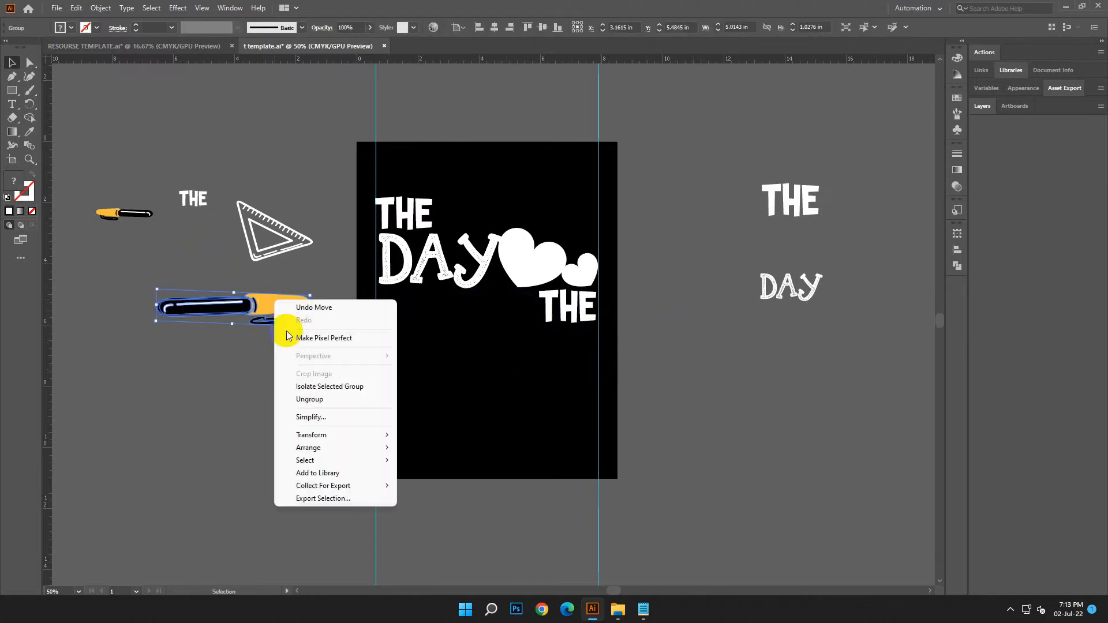
click(316, 399)
Recolour the pen's barrel white and its highlight line black, sampling from the heart and the artboard background
click(205, 306)
click(30, 133)
click(528, 248)
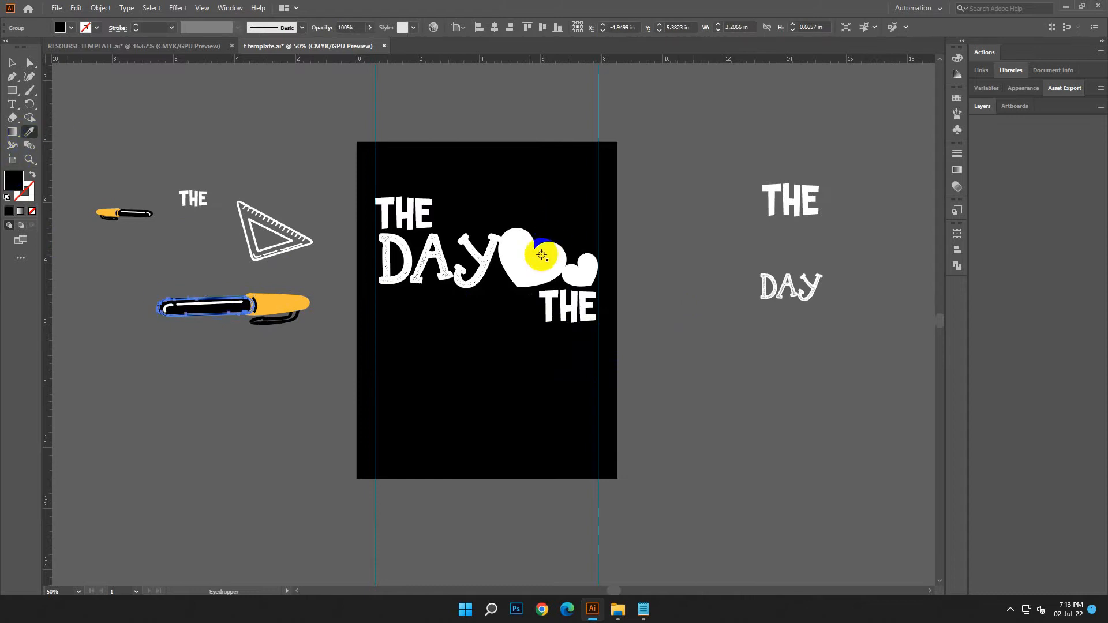
click(10, 65)
click(198, 334)
click(185, 307)
click(30, 132)
click(410, 185)
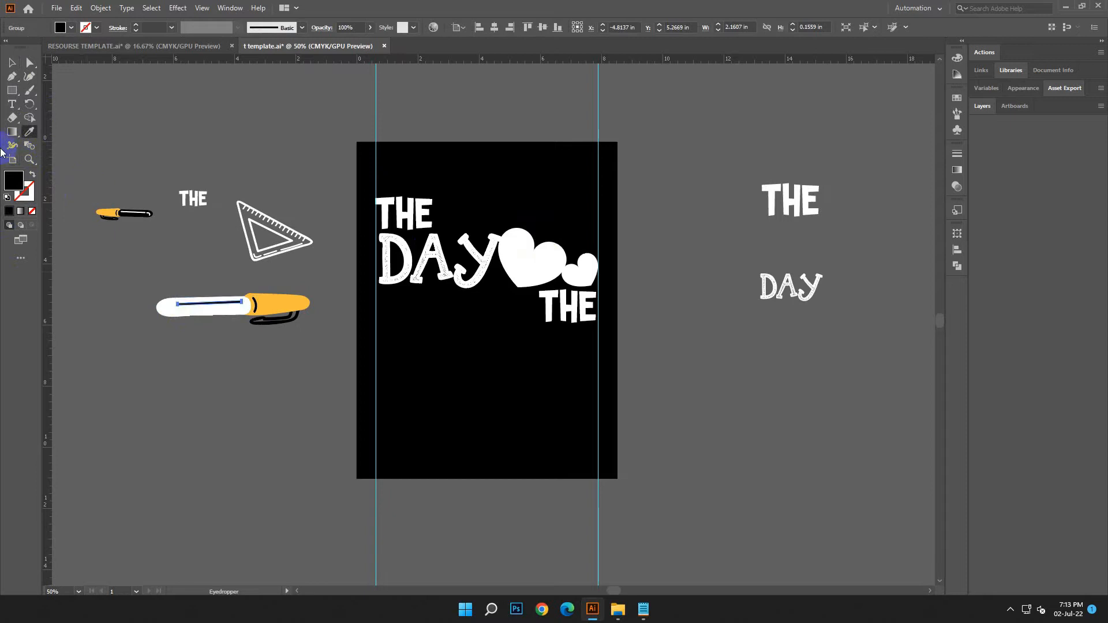
Recolour the pen's clip white, sampling the colour from the upper THE
click(10, 65)
click(272, 319)
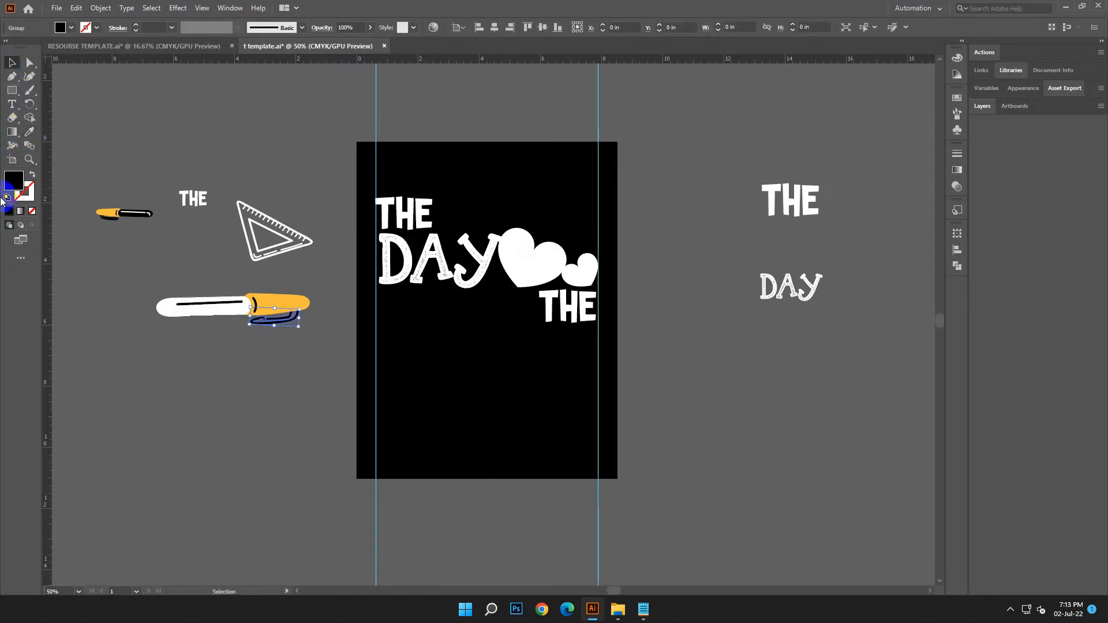
click(380, 199)
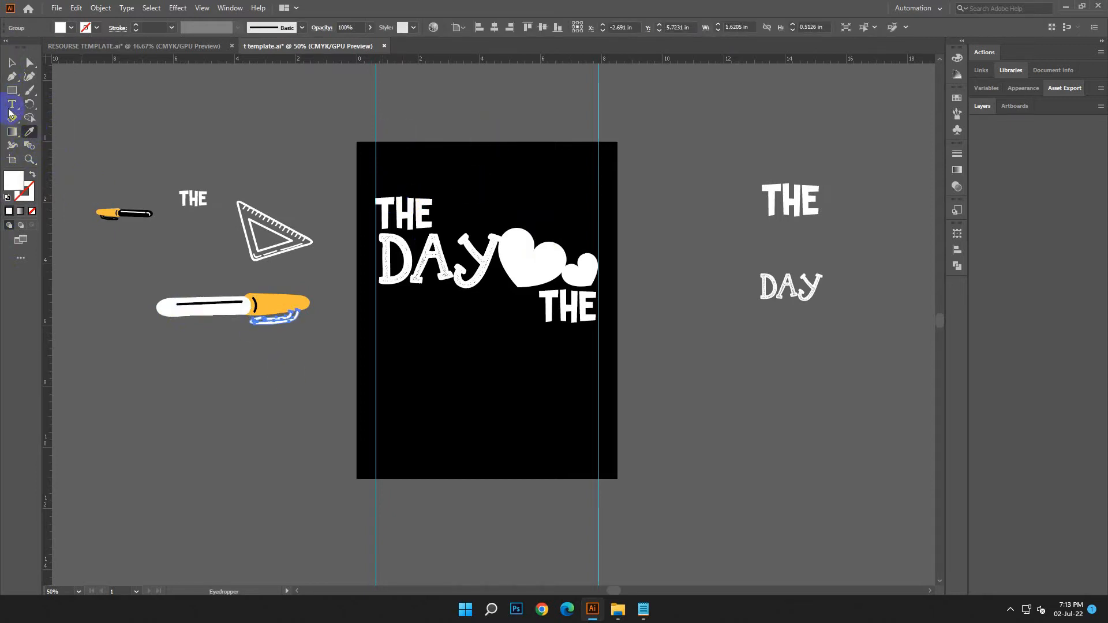
click(10, 65)
click(145, 281)
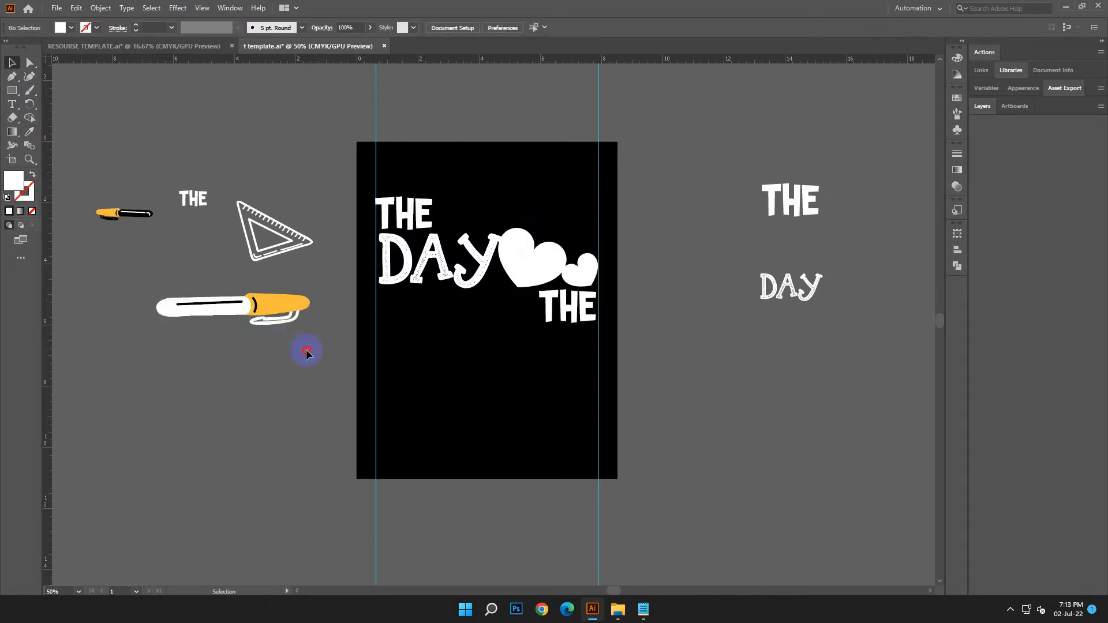
Group the pen parts and move the pen back under DAY, beside the lower THE
drag(307, 350, 311, 352)
key(ctrl+g)
click(259, 251)
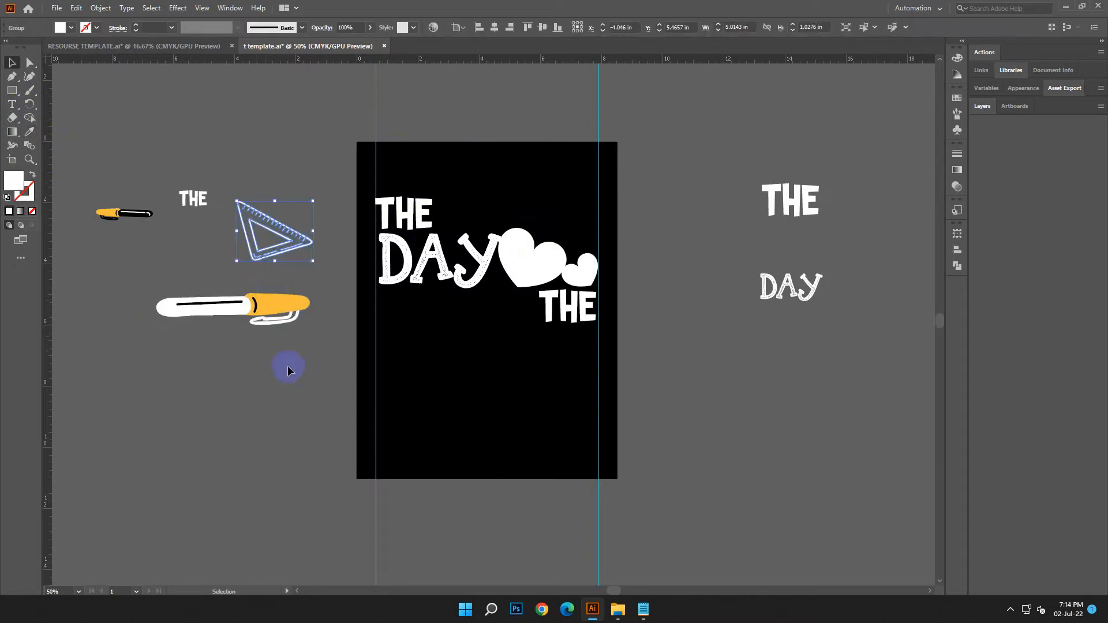
click(280, 412)
drag(269, 313, 534, 330)
click(596, 374)
Copy the word TEACHERS from the design text notes in Notepad
scroll(682, 347, down, 2)
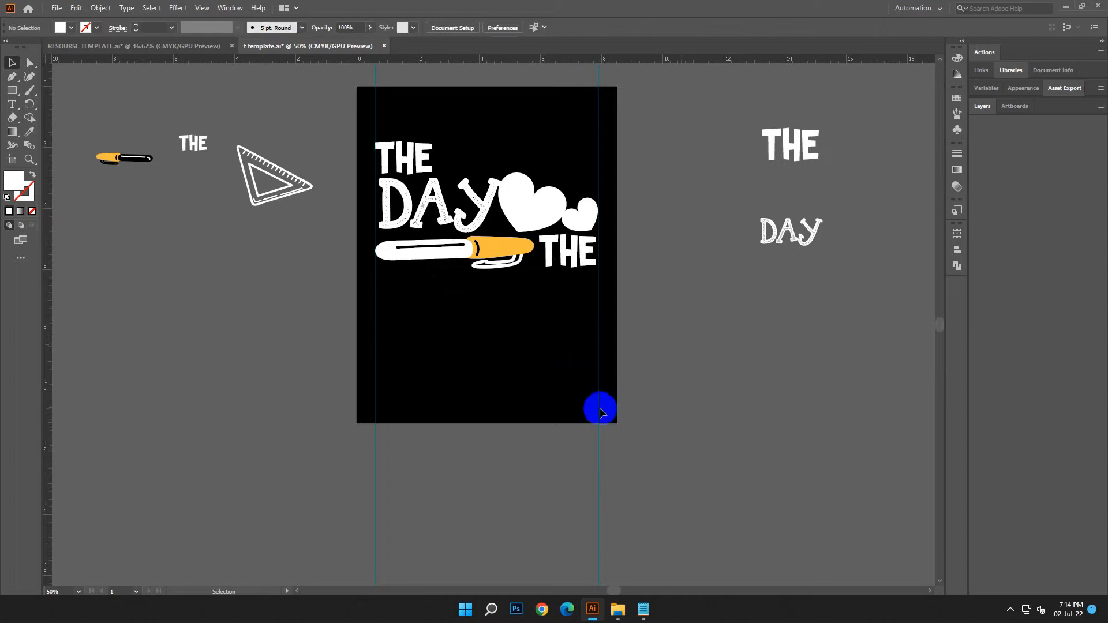
click(643, 611)
click(806, 292)
drag(778, 276, 687, 269)
right_click(774, 294)
click(809, 340)
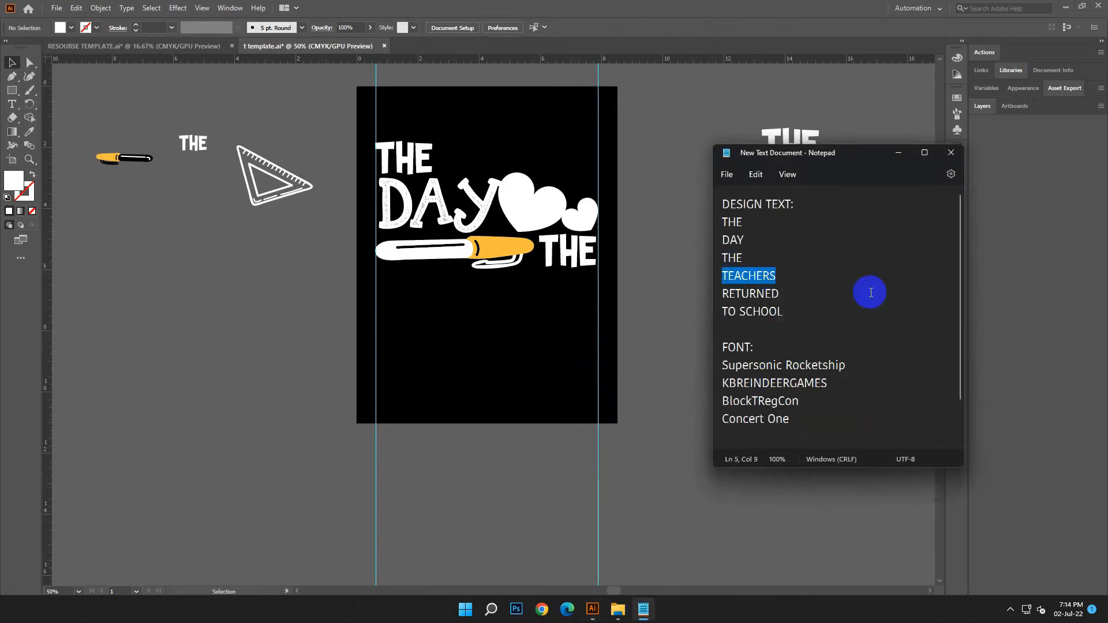
click(898, 154)
Create a new text line in the empty area beside the artboard and paste TEACHERS over its placeholder text
click(12, 103)
click(108, 262)
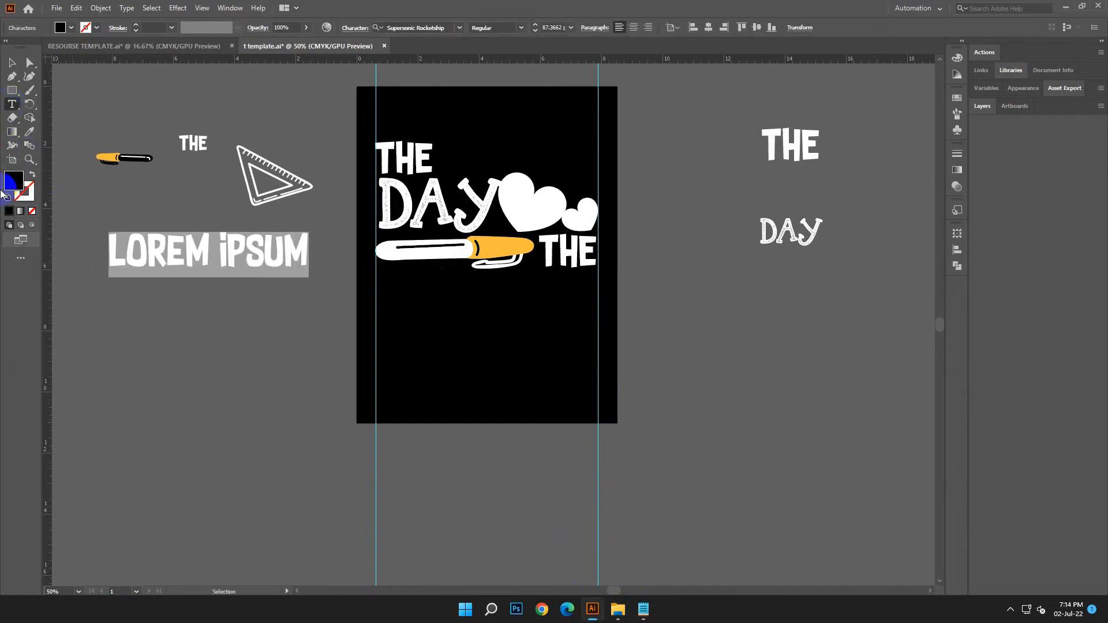
click(14, 64)
click(12, 104)
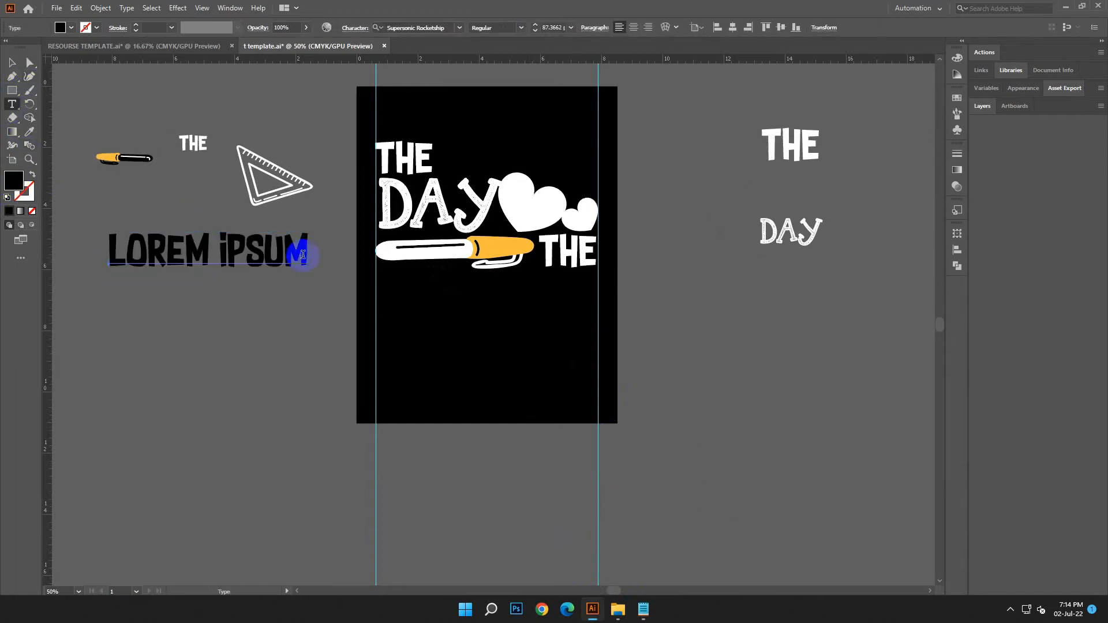
drag(307, 254, 58, 257)
click(75, 8)
click(107, 78)
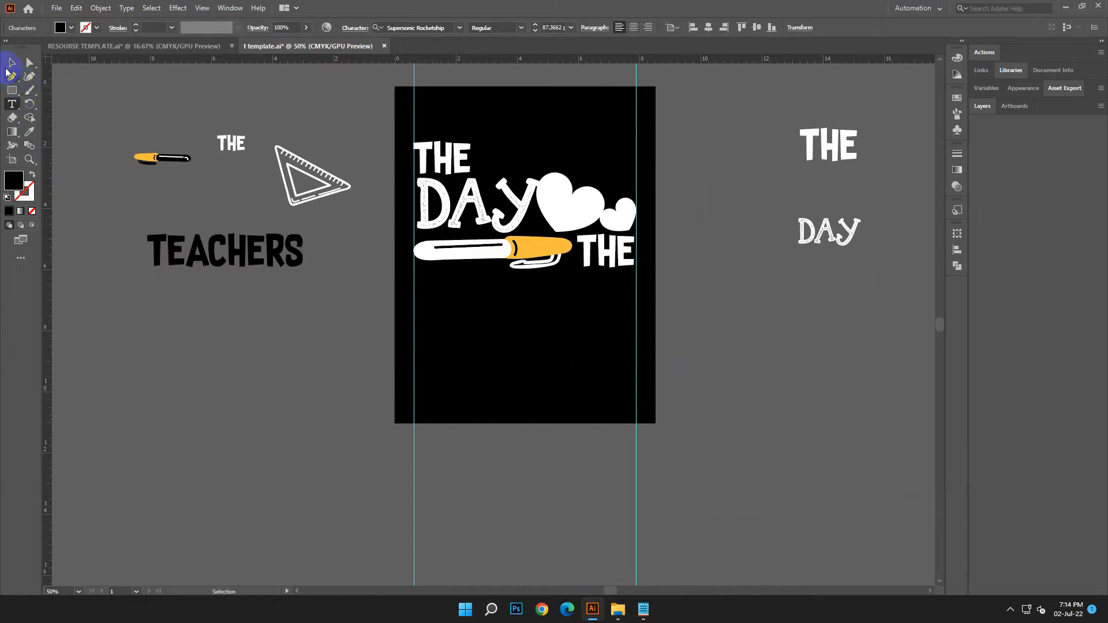
Match TEACHERS to the style of the loose DAY sample and fit it between the two guides, just below the pen
key(Escape)
click(829, 230)
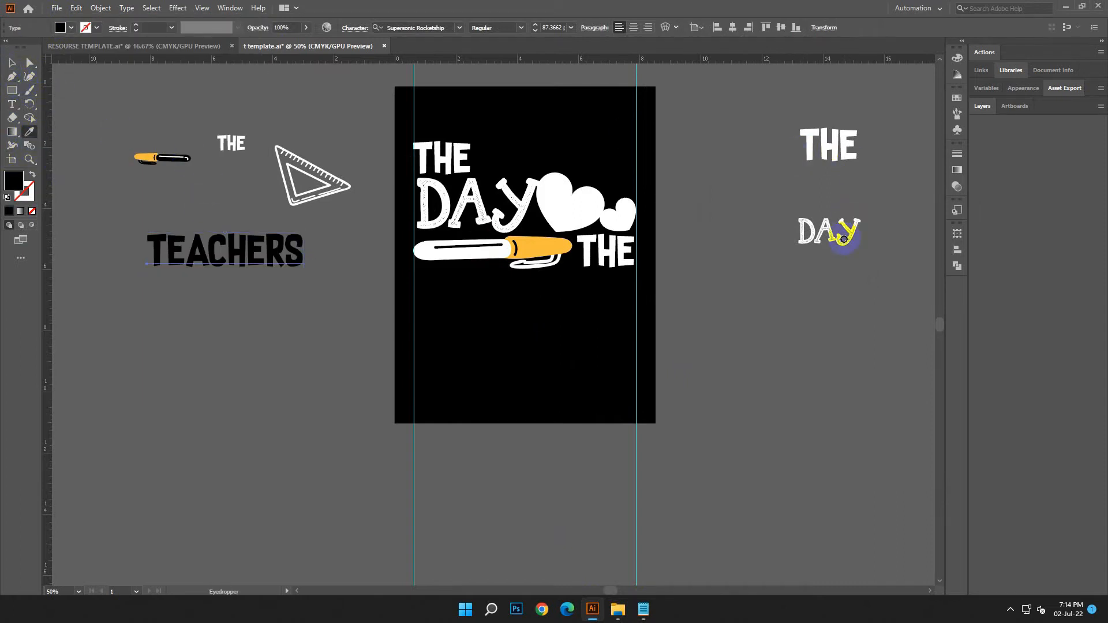
click(9, 68)
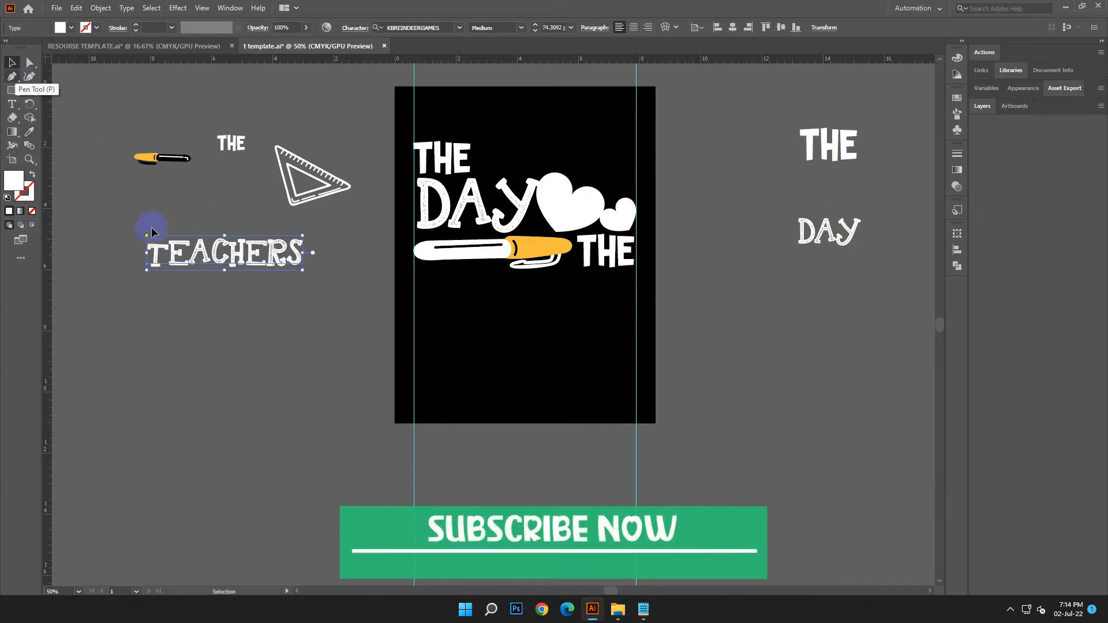
drag(288, 248, 635, 321)
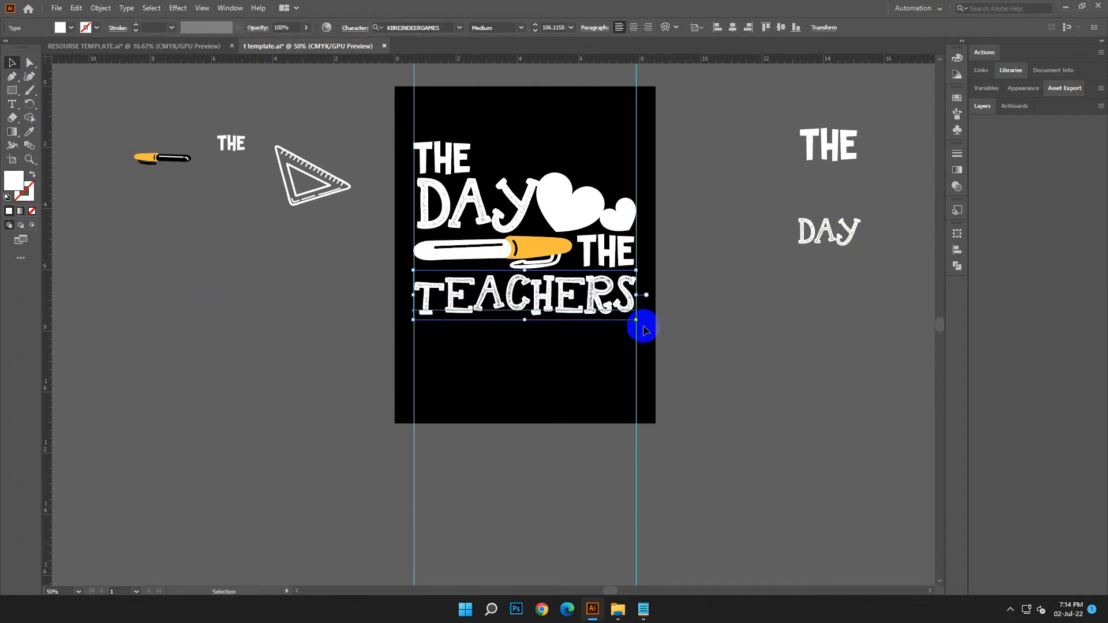
key(Up)
click(642, 328)
Convert TEACHERS to outlines and ungroup its letters
click(421, 287)
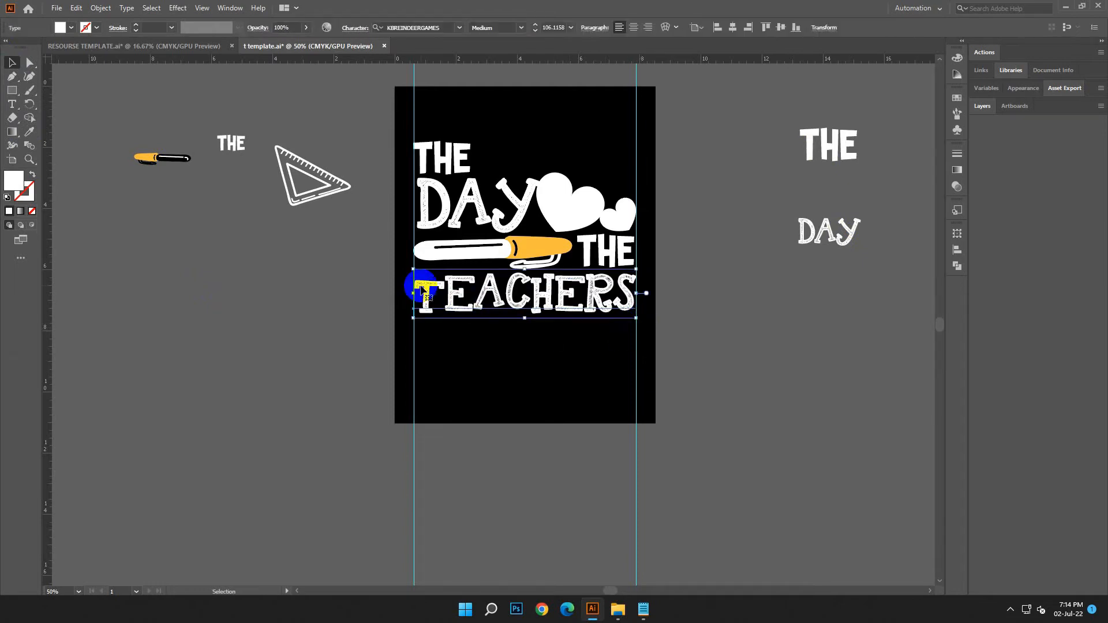
right_click(422, 288)
click(469, 371)
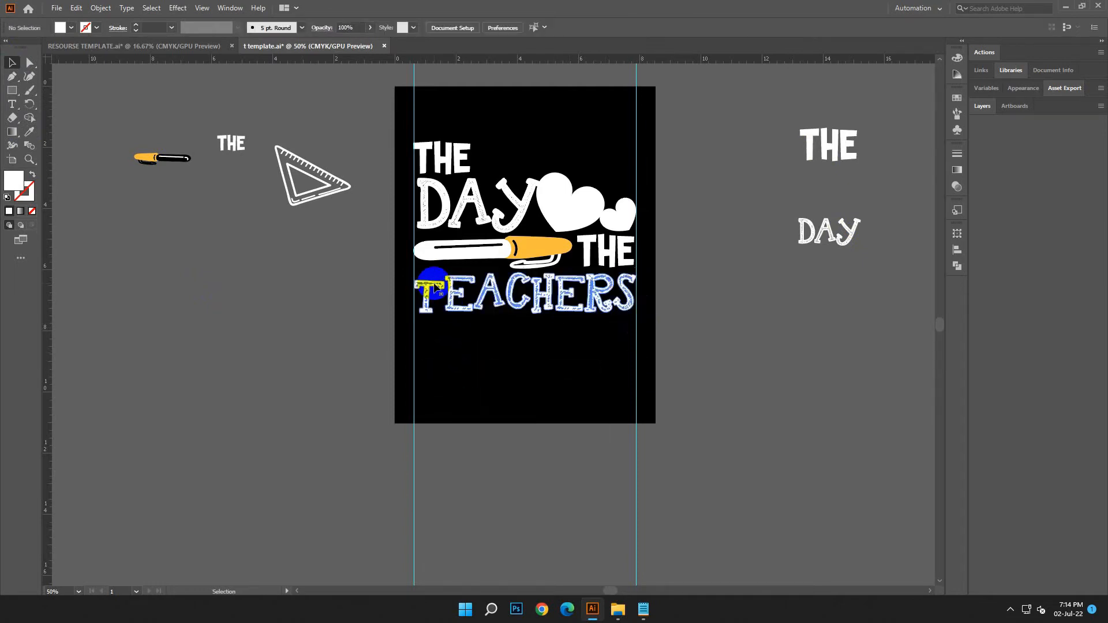
right_click(440, 292)
click(470, 384)
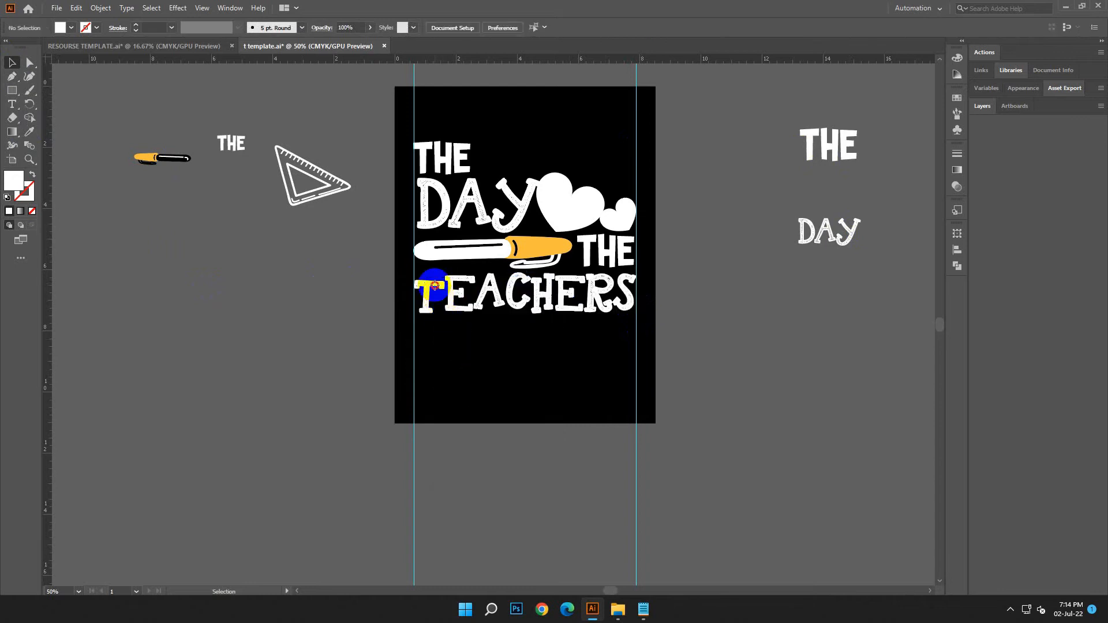
Fine-tune the positions of the letters T, A and C in TEACHERS, and group all the letters
click(434, 285)
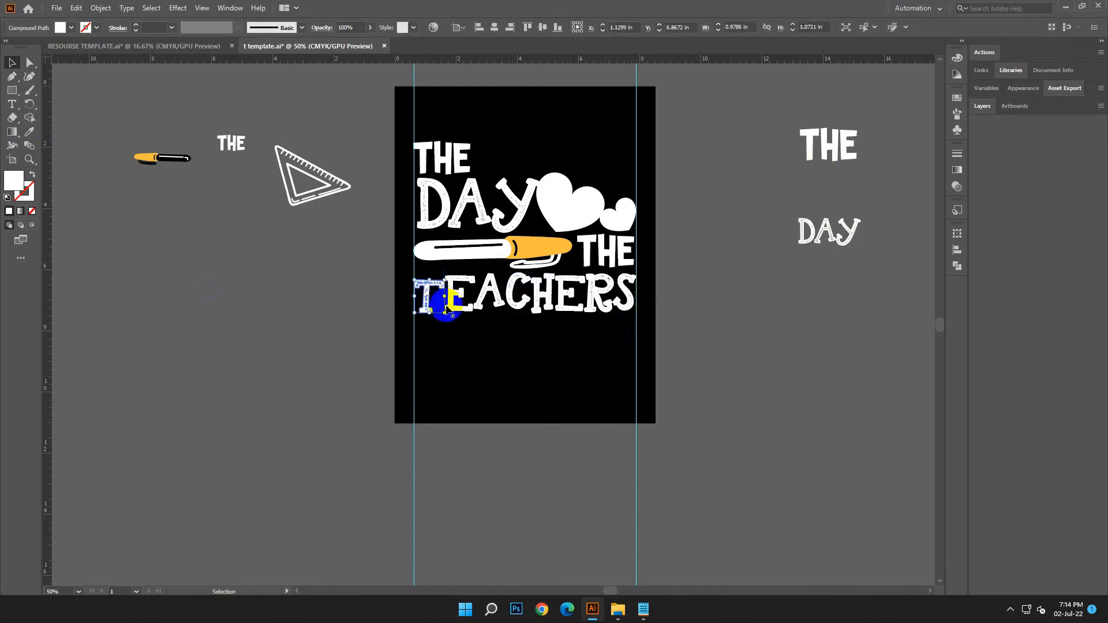
click(492, 345)
click(427, 307)
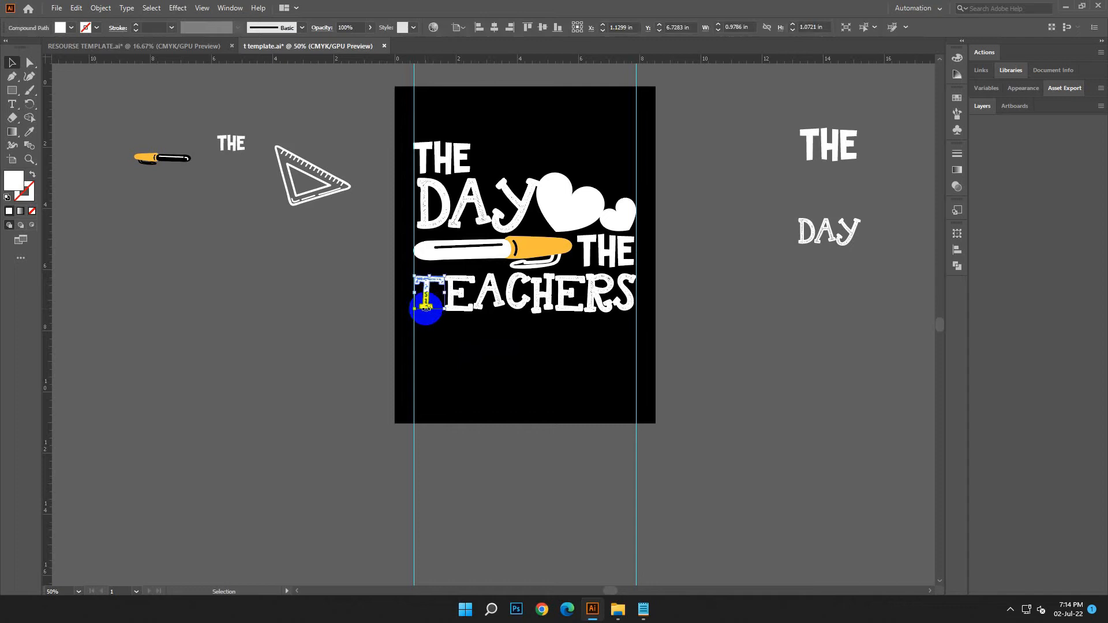
click(471, 388)
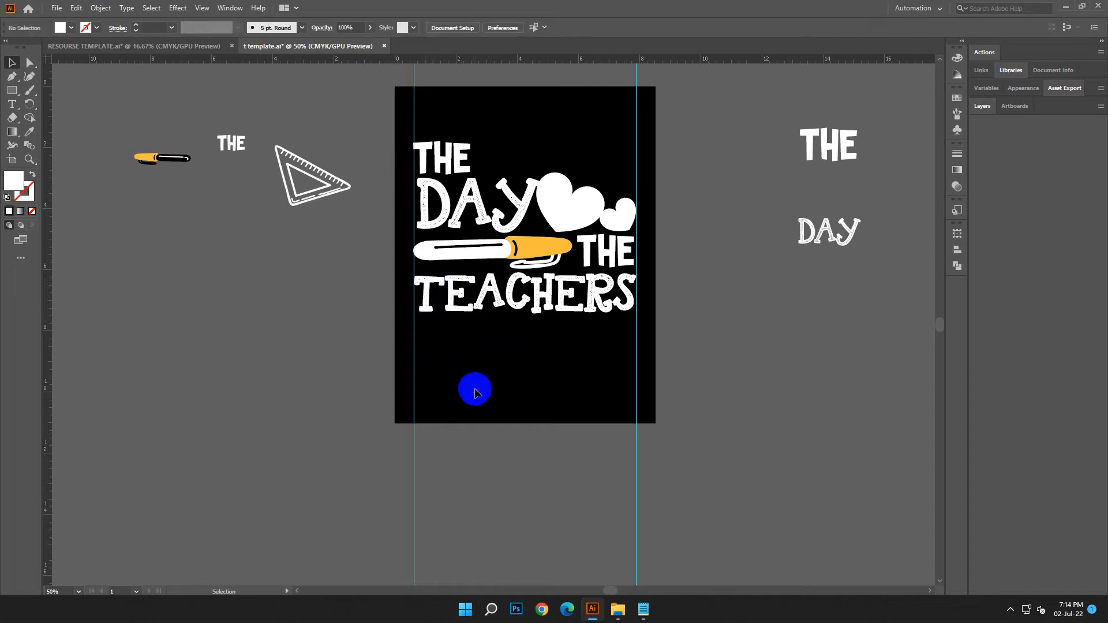
click(516, 305)
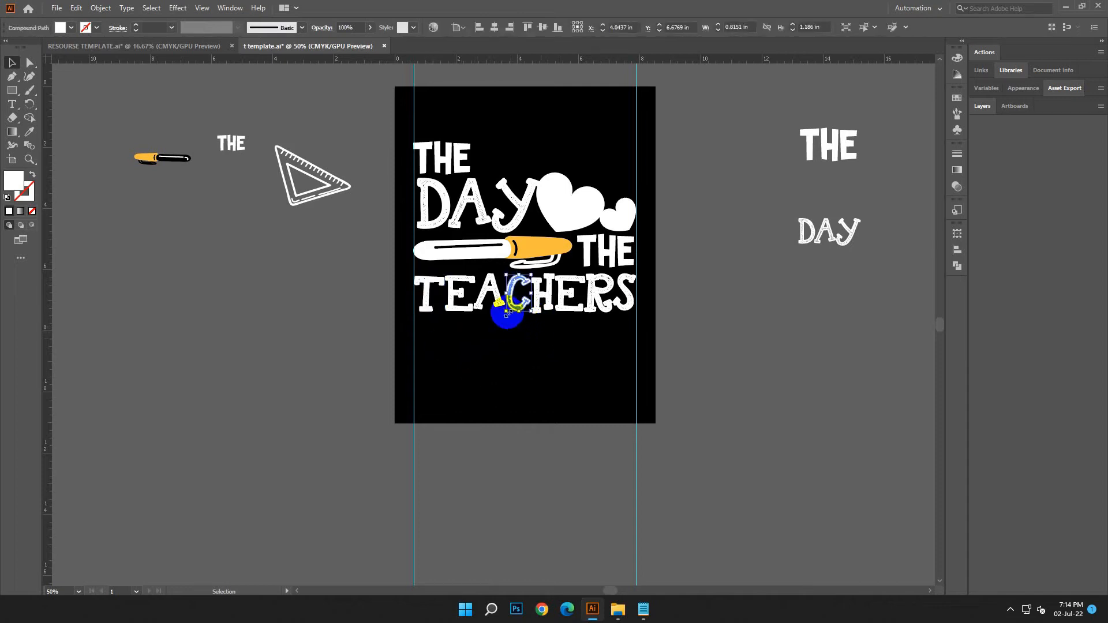
click(498, 302)
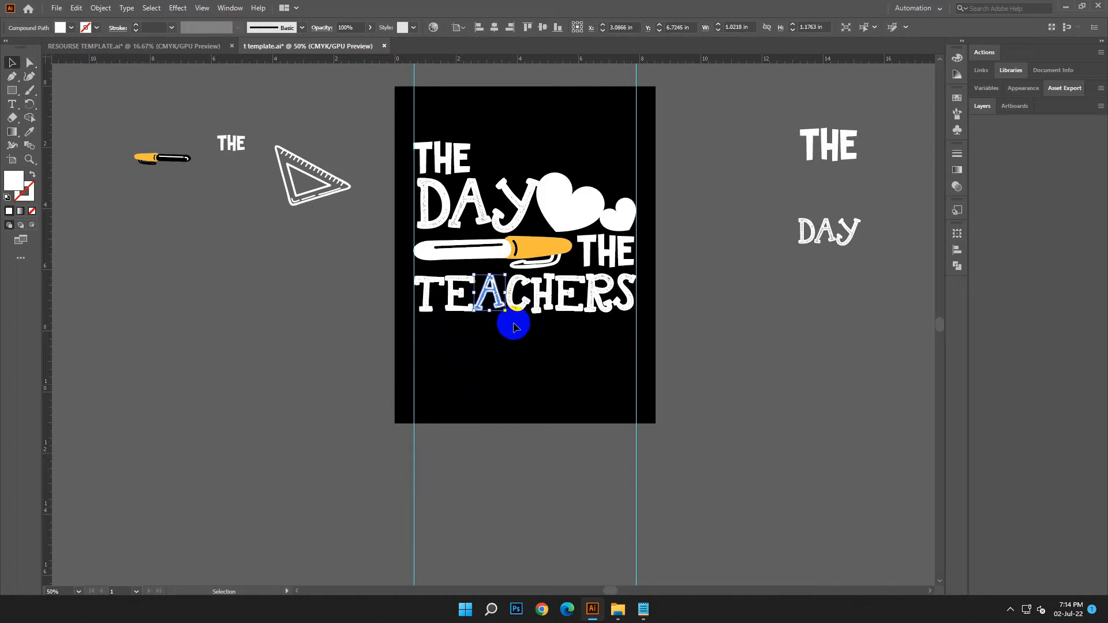
click(536, 346)
drag(785, 357, 668, 331)
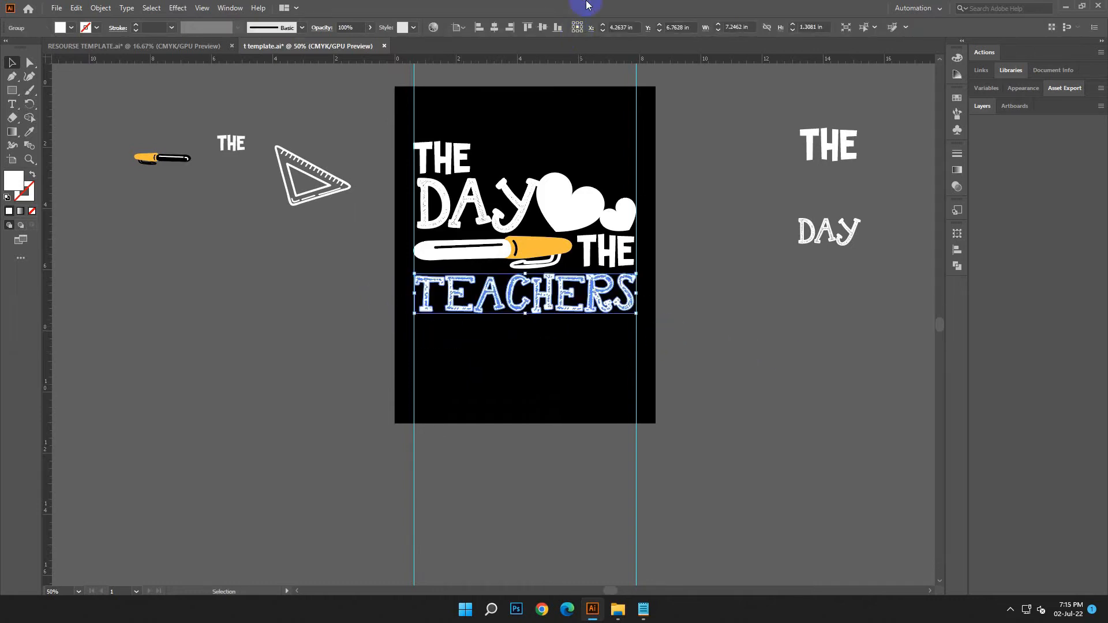
click(682, 384)
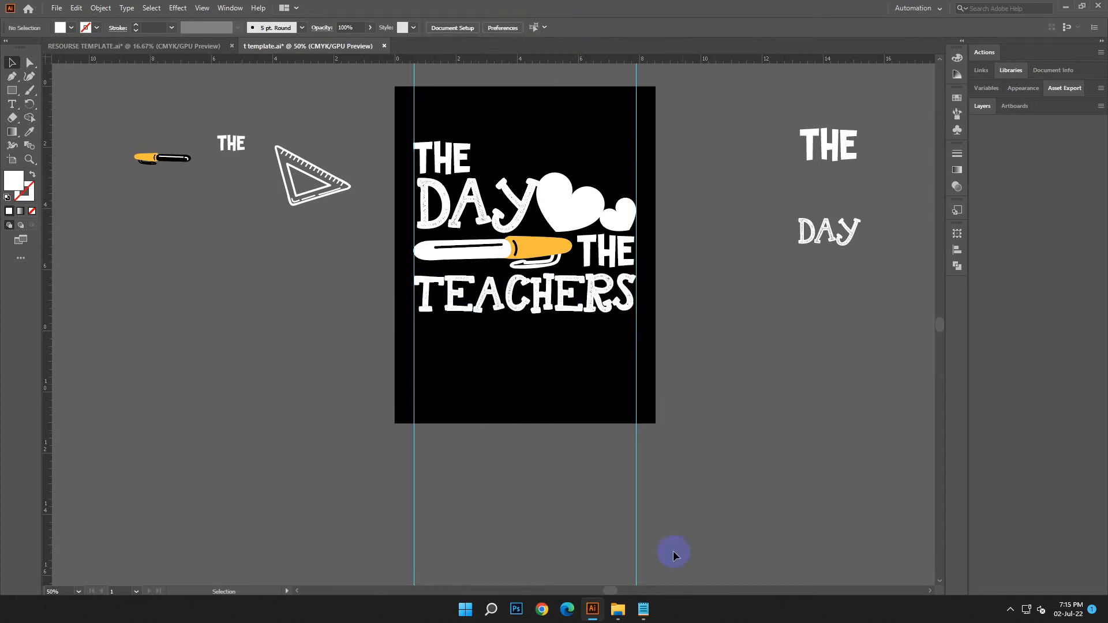
Switch to Notepad and copy the word RETURNED from the design text
click(643, 609)
drag(780, 294, 710, 293)
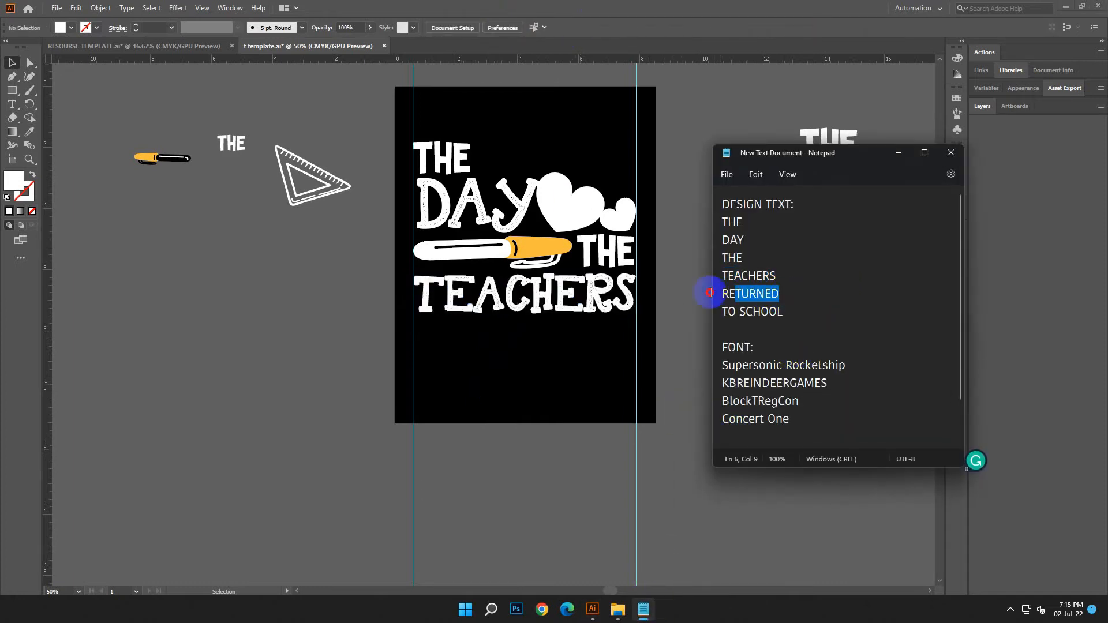
right_click(766, 298)
click(792, 353)
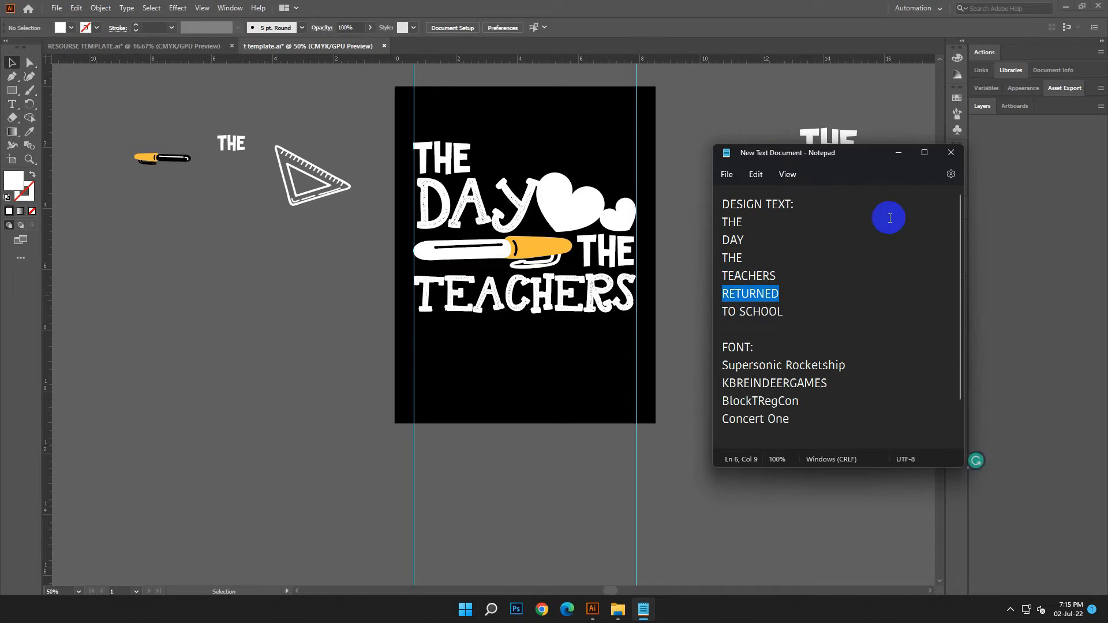
click(899, 153)
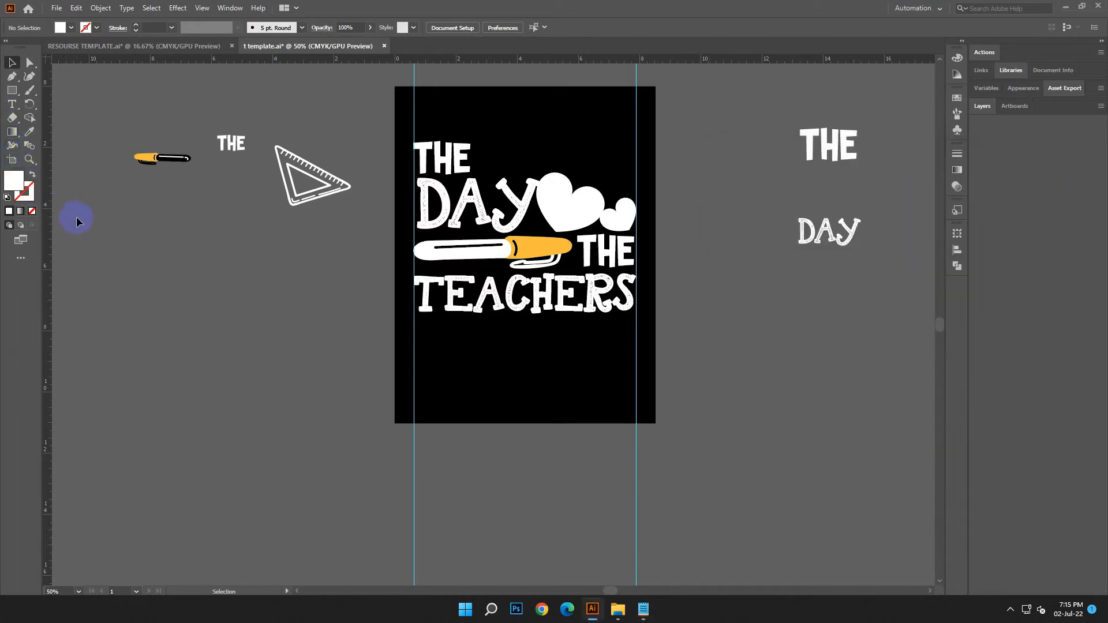
Try scaling the TEACHERS group down to about 4.73 in wide, and undo the scaling
click(621, 310)
drag(636, 315, 559, 319)
click(75, 8)
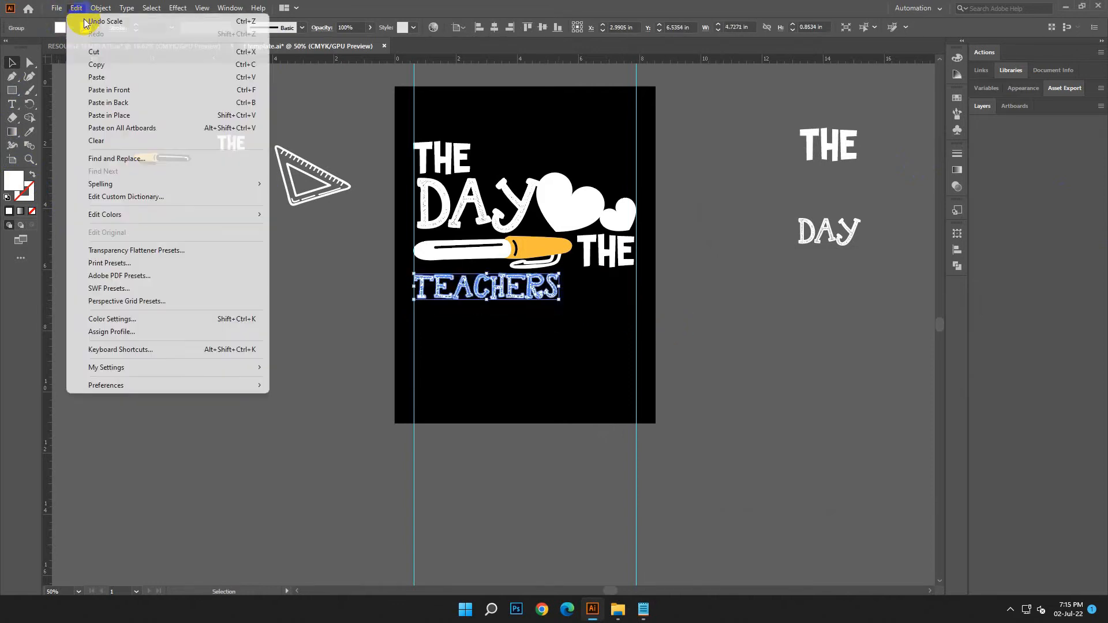
click(72, 20)
click(687, 530)
Copy the word RETURNED from the Notepad design text again
click(643, 610)
double_click(750, 295)
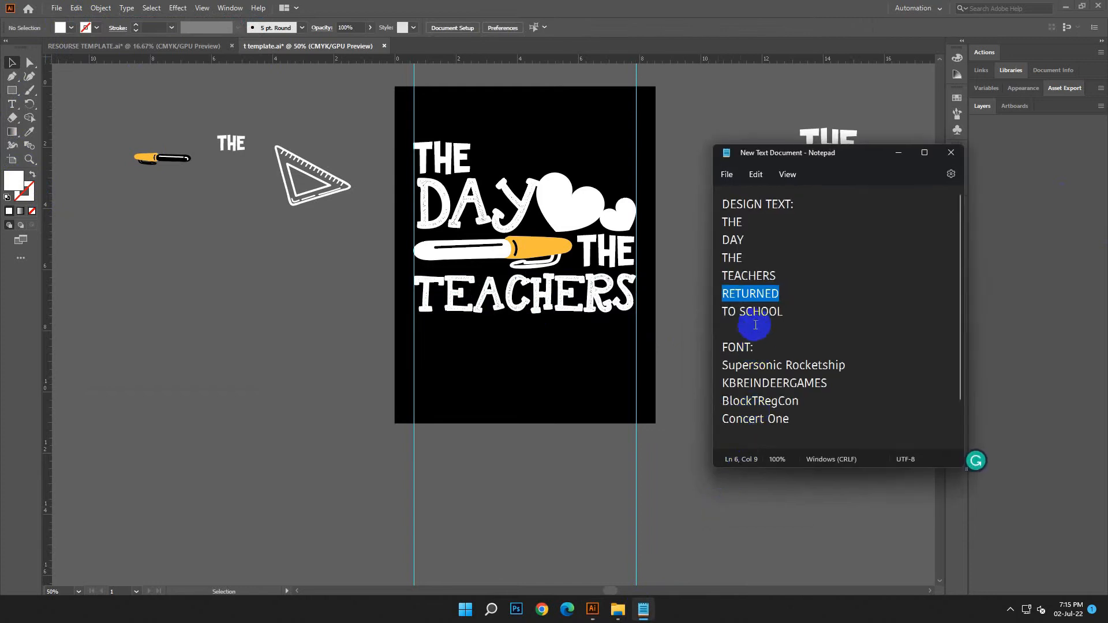
right_click(750, 295)
click(790, 352)
click(898, 154)
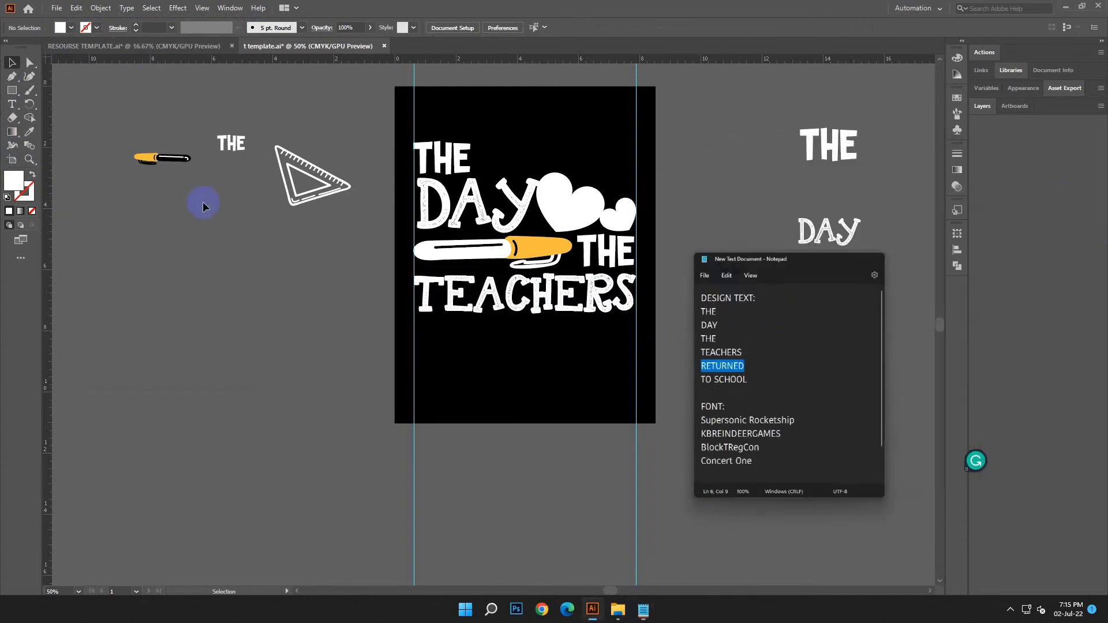
Create a new text line beside the artboard and replace its placeholder text with the copied word RETURNED
click(11, 104)
click(110, 237)
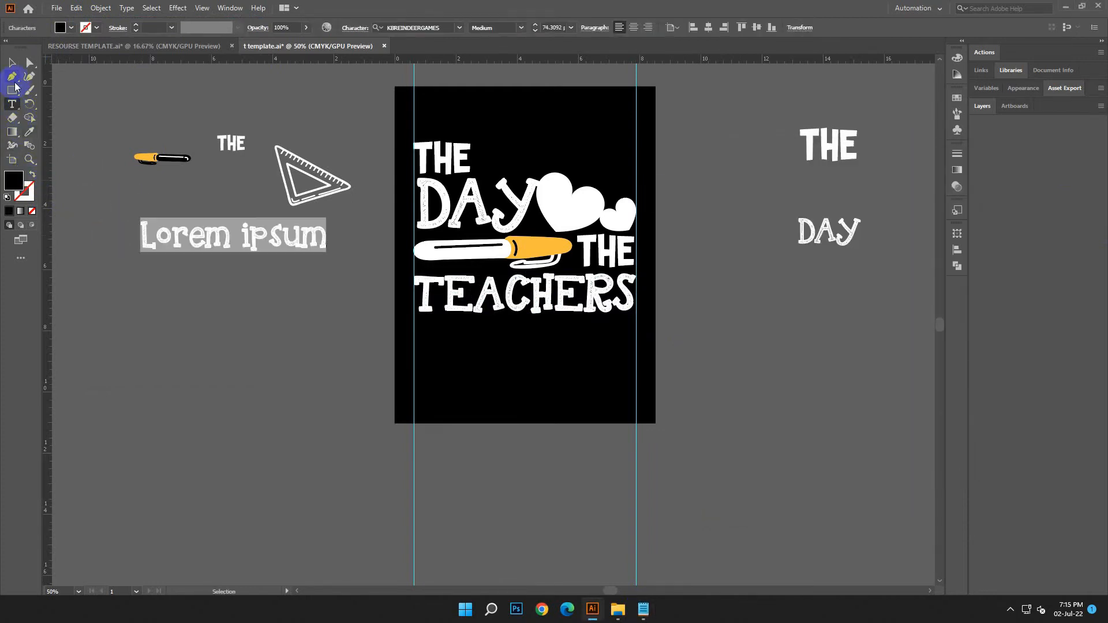
click(11, 105)
drag(324, 239, 85, 85)
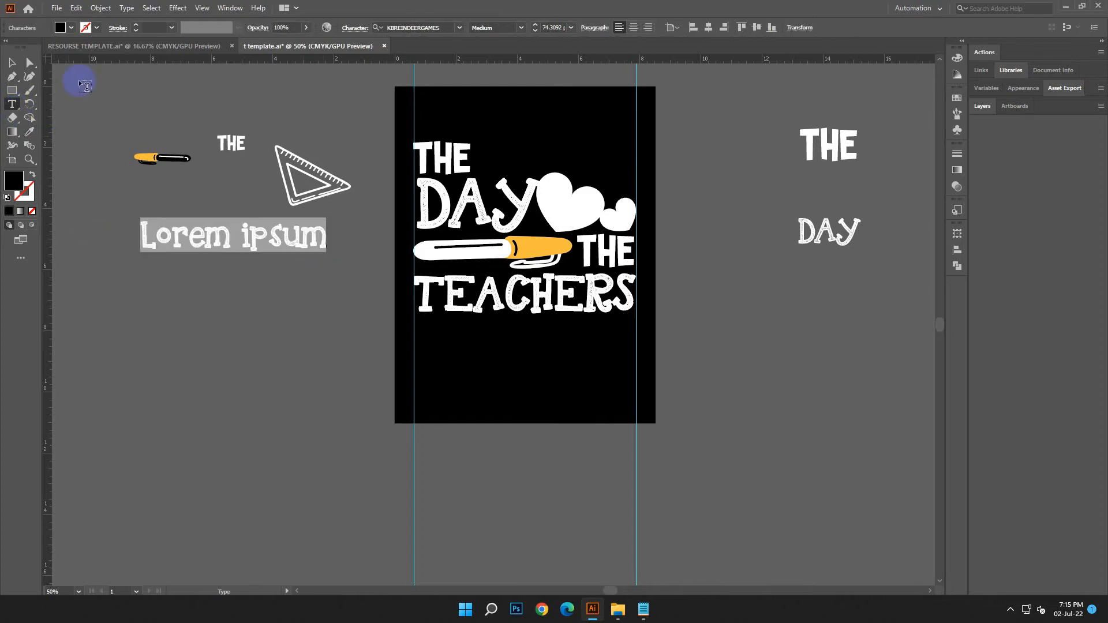
click(77, 14)
click(87, 85)
key(Escape)
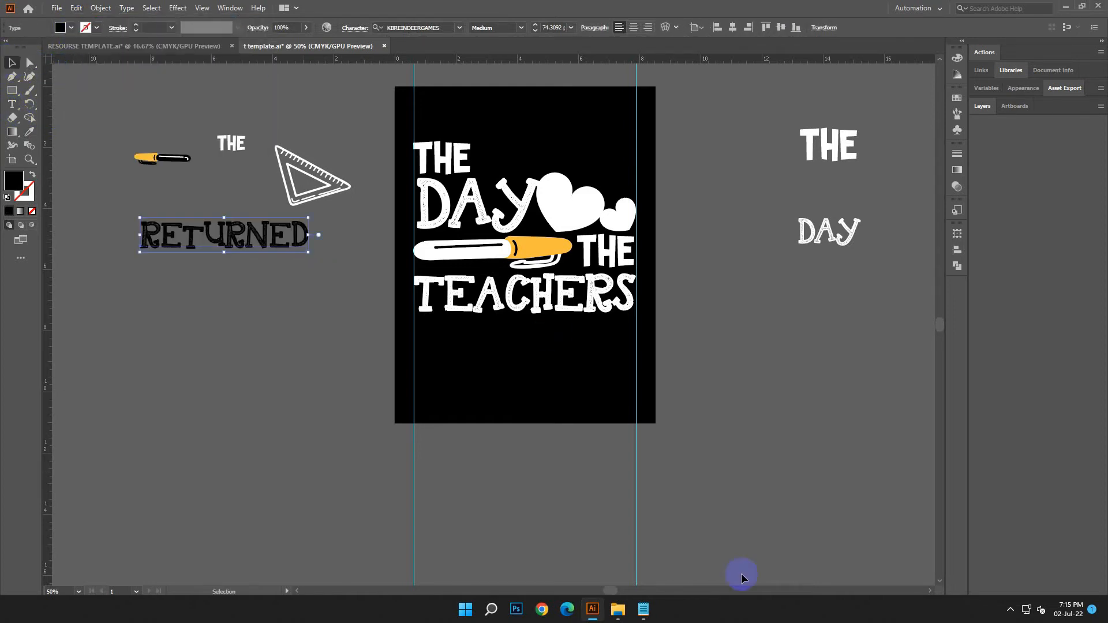
Copy the font name BlockTRegCon from the font list in Notepad
click(645, 609)
click(839, 391)
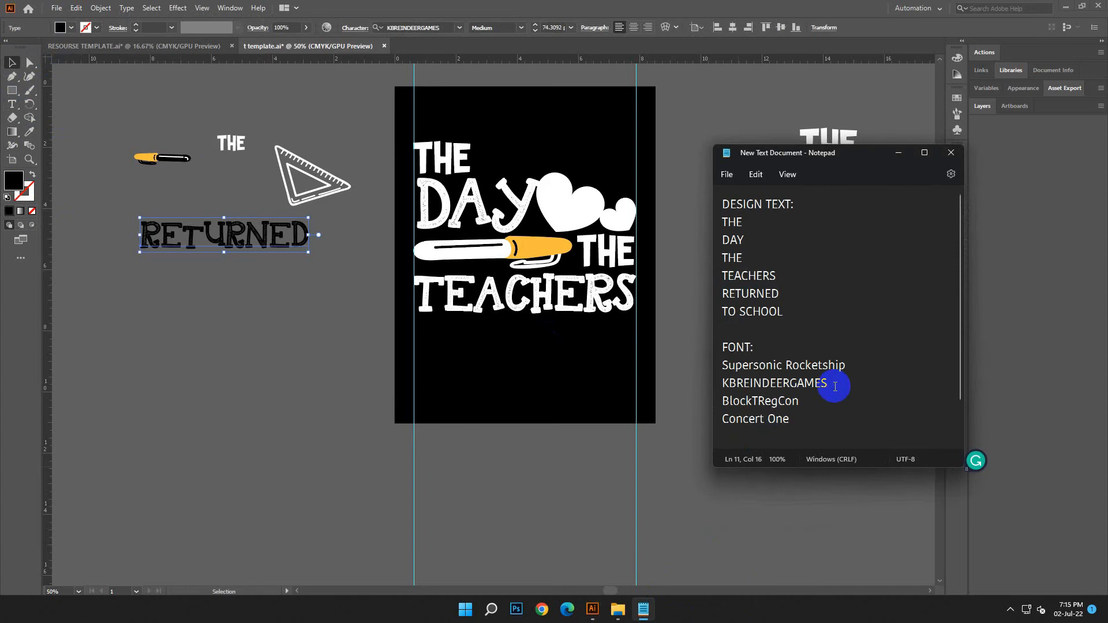
drag(835, 387, 672, 383)
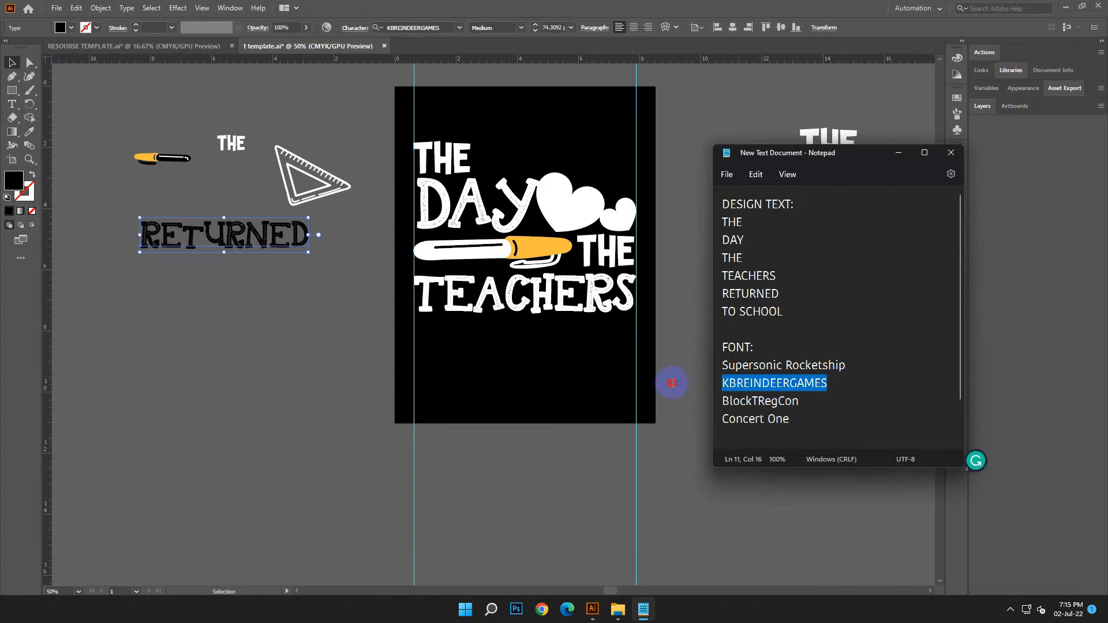
double_click(802, 401)
right_click(774, 401)
click(808, 233)
click(899, 154)
Set the font of RETURNED to BlockTRegCon using the copied font name
click(407, 27)
right_click(407, 27)
click(414, 71)
click(549, 87)
click(215, 301)
Move RETURNED below TEACHERS, aligned with the left guide, and fill it with white (FFFFFF)
drag(202, 236, 474, 330)
double_click(13, 180)
drag(176, 237, 166, 225)
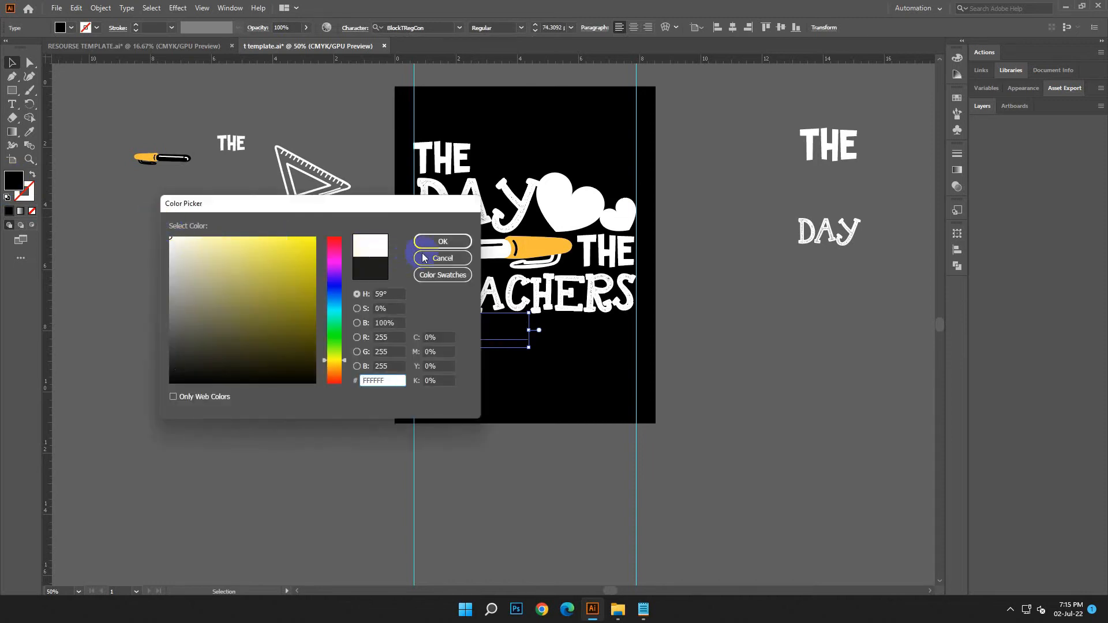
click(443, 241)
click(702, 418)
Enlarge RETURNED slightly to about 78.9 pt, keeping its left edge on the guide
click(541, 332)
click(522, 346)
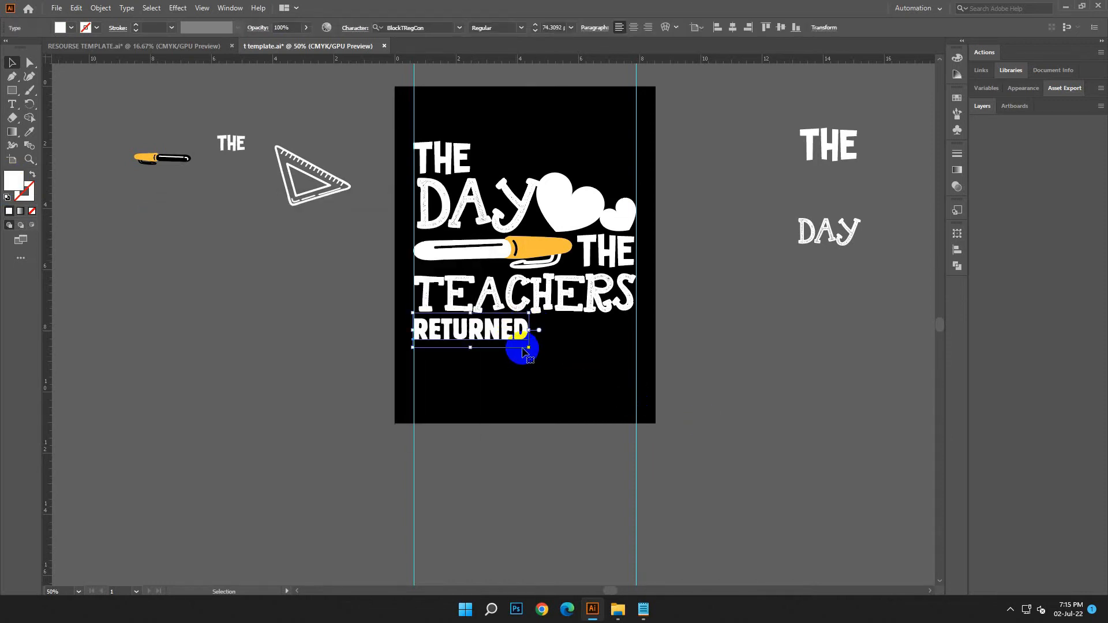
drag(529, 347, 536, 357)
drag(536, 356, 536, 357)
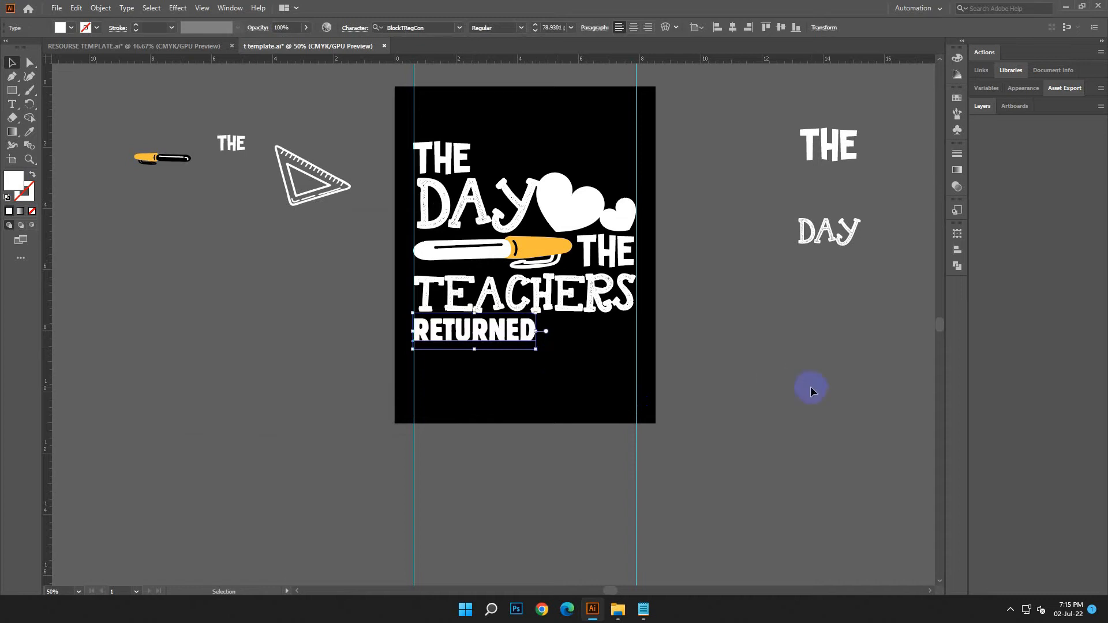
click(811, 389)
Duplicate the white and orange pen below the lettering and mirror the copy horizontally
drag(540, 251, 632, 407)
right_click(659, 427)
mouse_move(727, 349)
click(816, 394)
click(784, 426)
click(1010, 610)
click(989, 580)
Move the mirrored pen beside RETURNED, scale it to about 3.18 in wide up to the right guide, and tilt it slightly
drag(500, 402, 595, 331)
click(658, 368)
click(619, 327)
drag(649, 352, 639, 344)
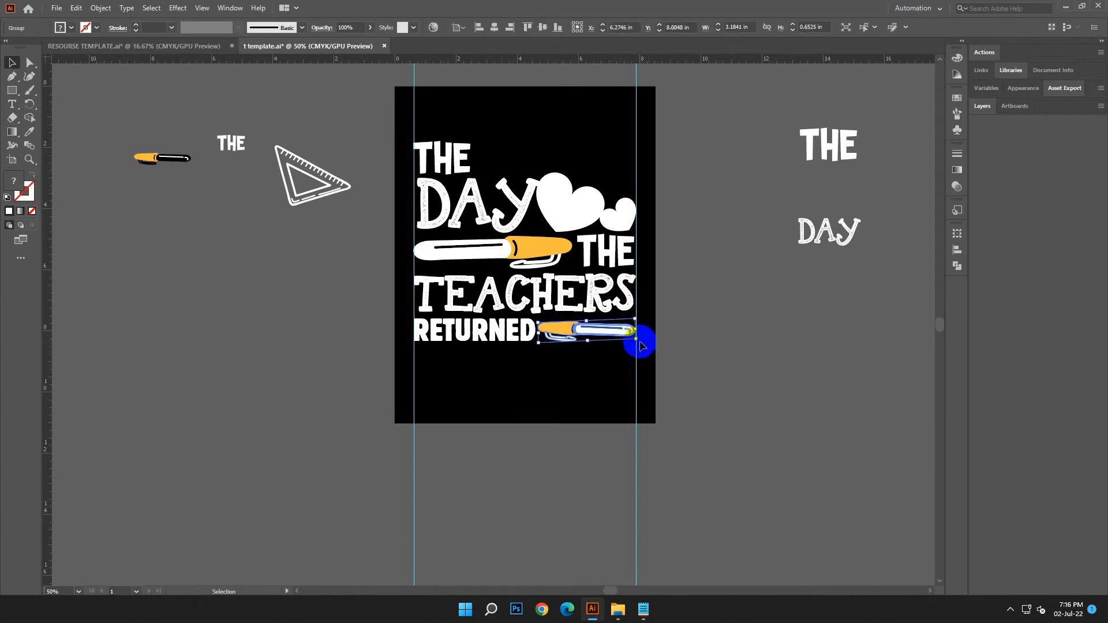
drag(639, 349, 643, 354)
click(687, 354)
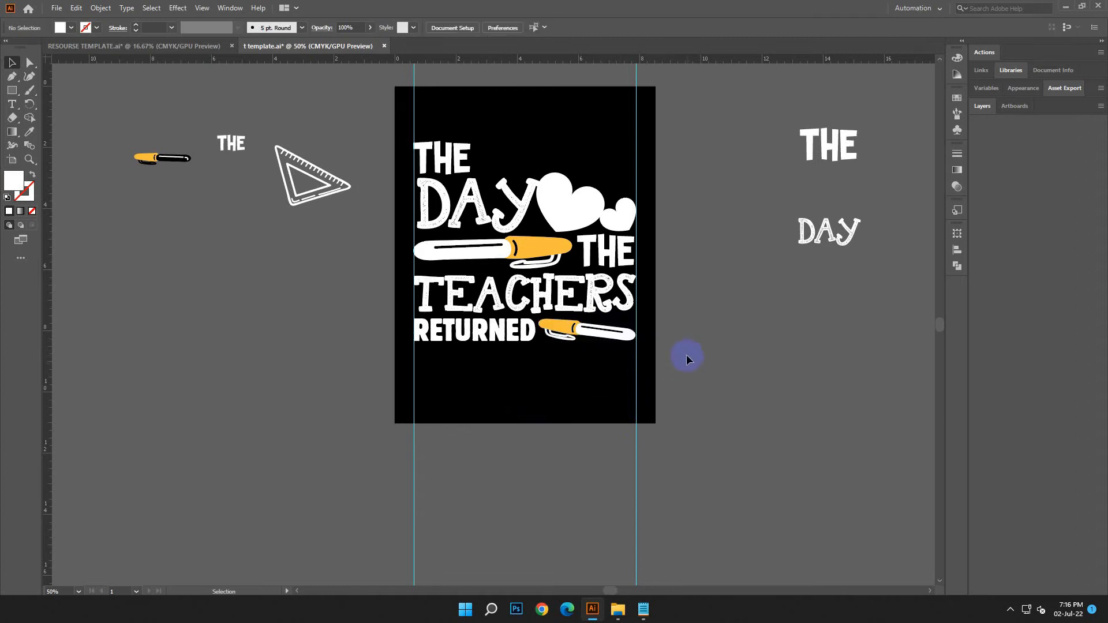
Copy the words TO SCHOOL from the design text in Notepad
click(526, 387)
scroll(608, 423, down, 2)
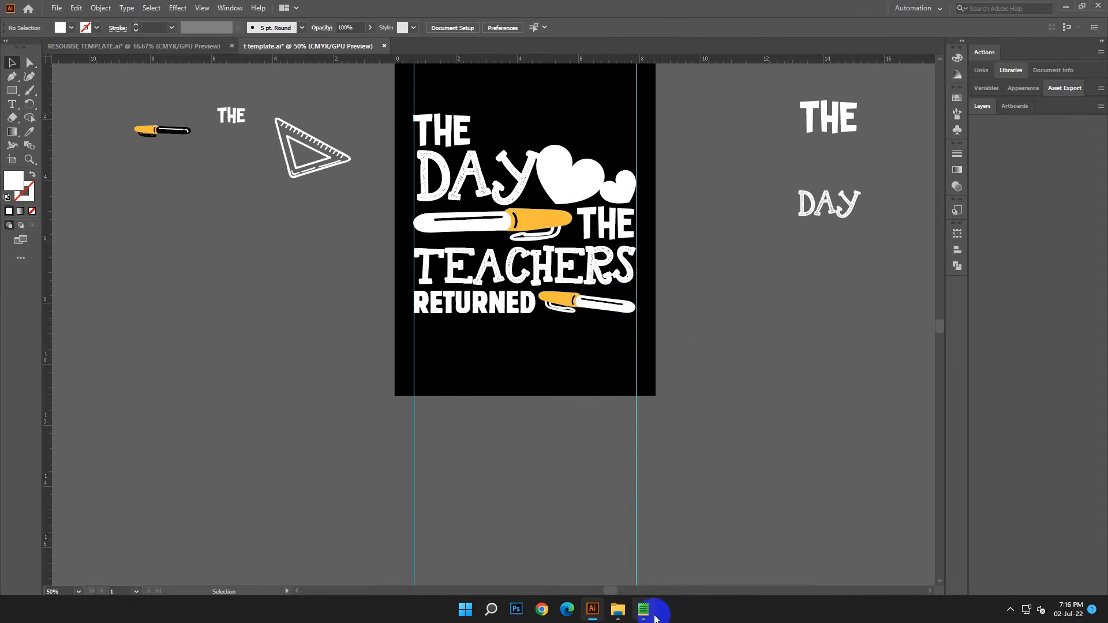
click(654, 617)
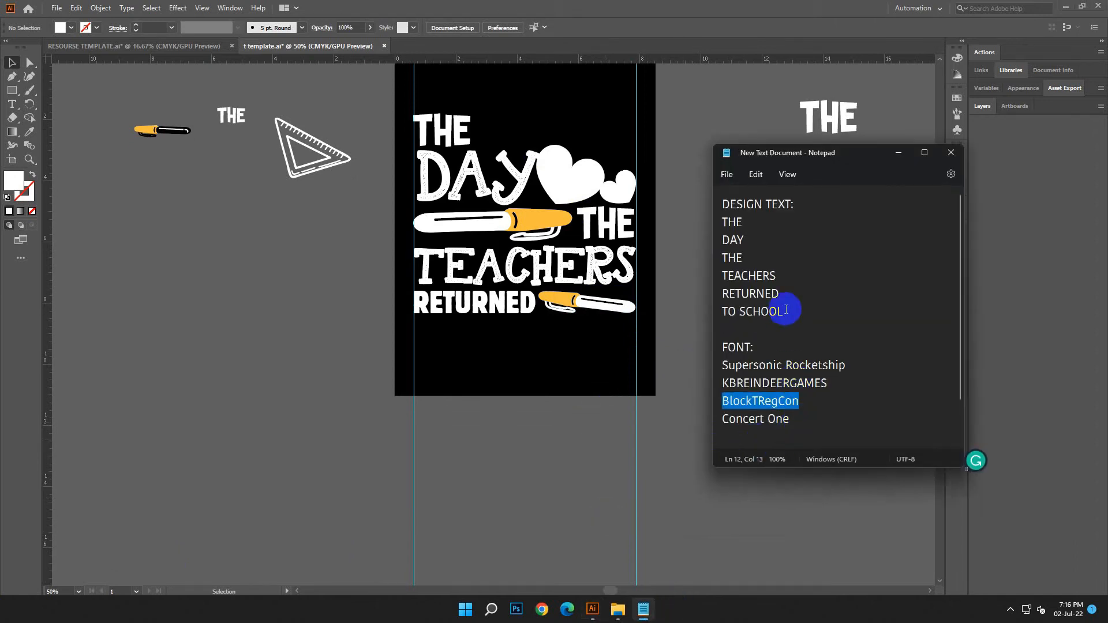
drag(786, 310, 703, 315)
right_click(753, 312)
click(779, 372)
click(897, 153)
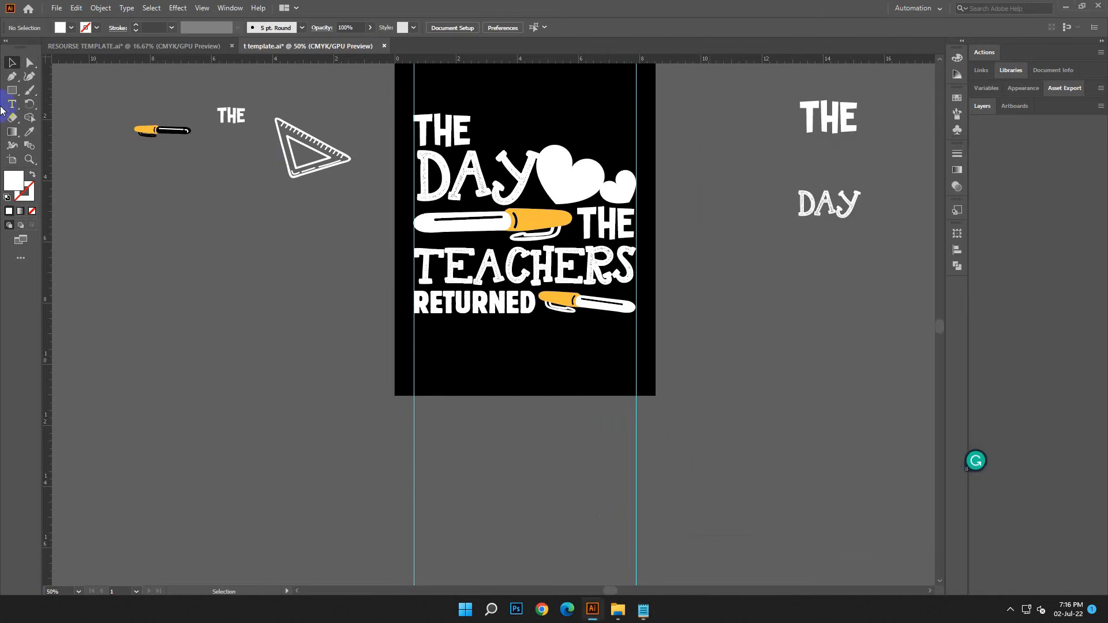
Add the copied words TO SCHOOL as a new text object in the empty area beside the artboard
key(t)
click(121, 260)
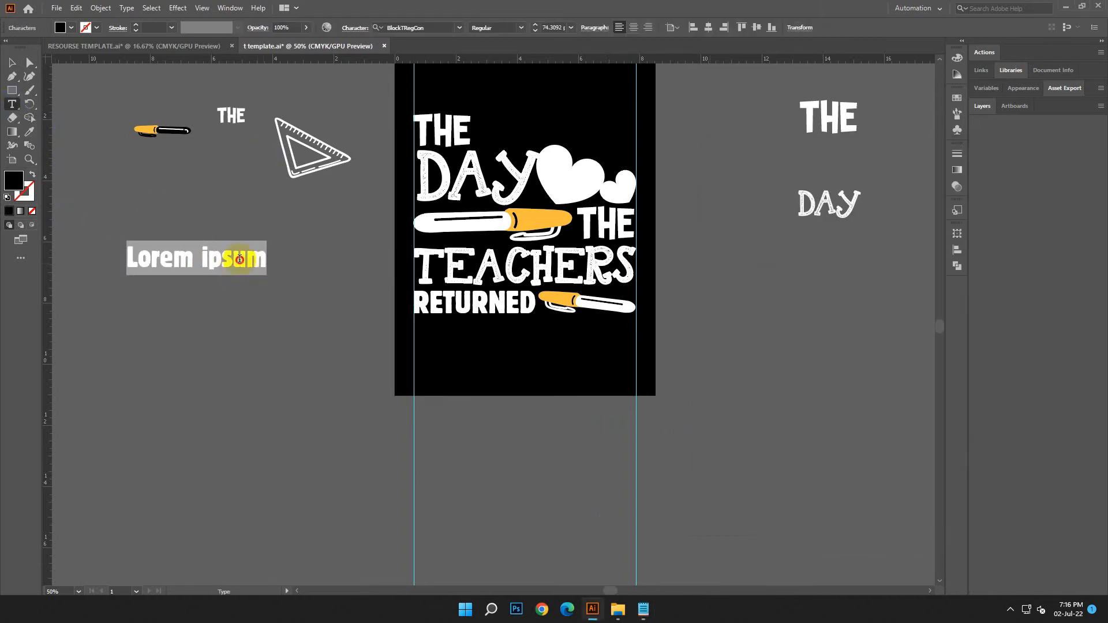
click(75, 8)
click(92, 69)
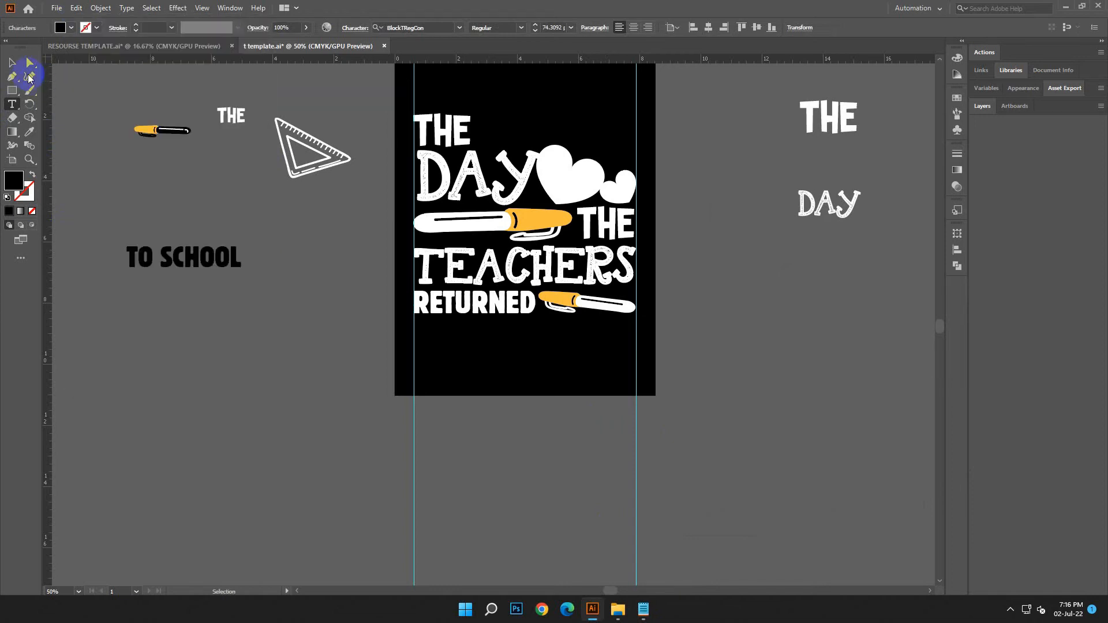
key(Escape)
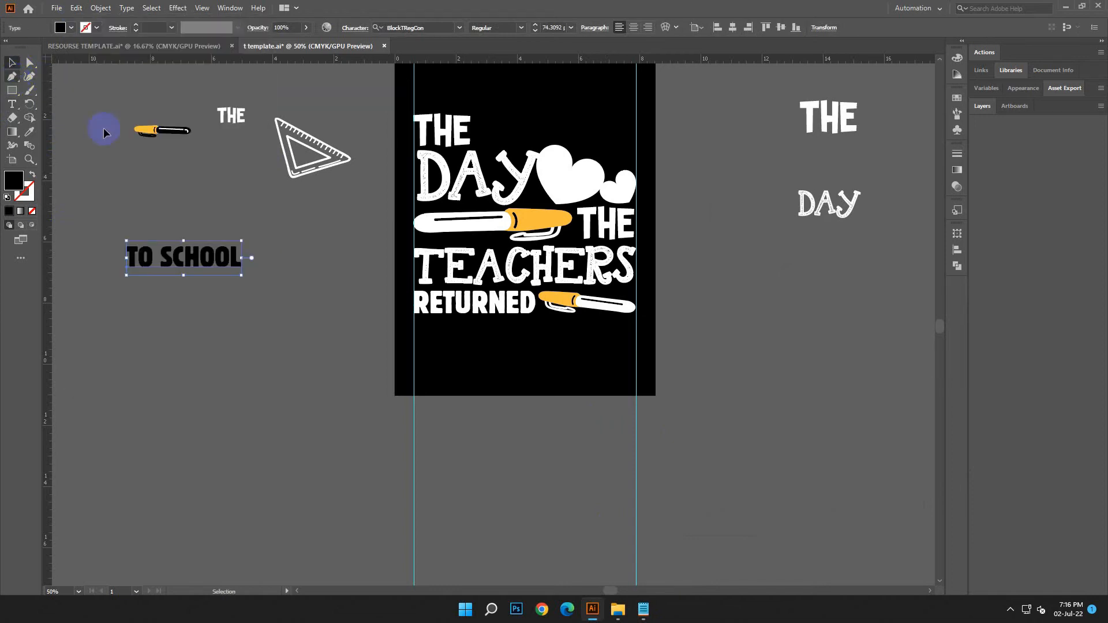
Copy the font name Concert One from the Notepad list and apply it to the TO SCHOOL text
click(652, 614)
drag(798, 419, 724, 420)
right_click(745, 420)
click(753, 245)
click(898, 153)
click(406, 32)
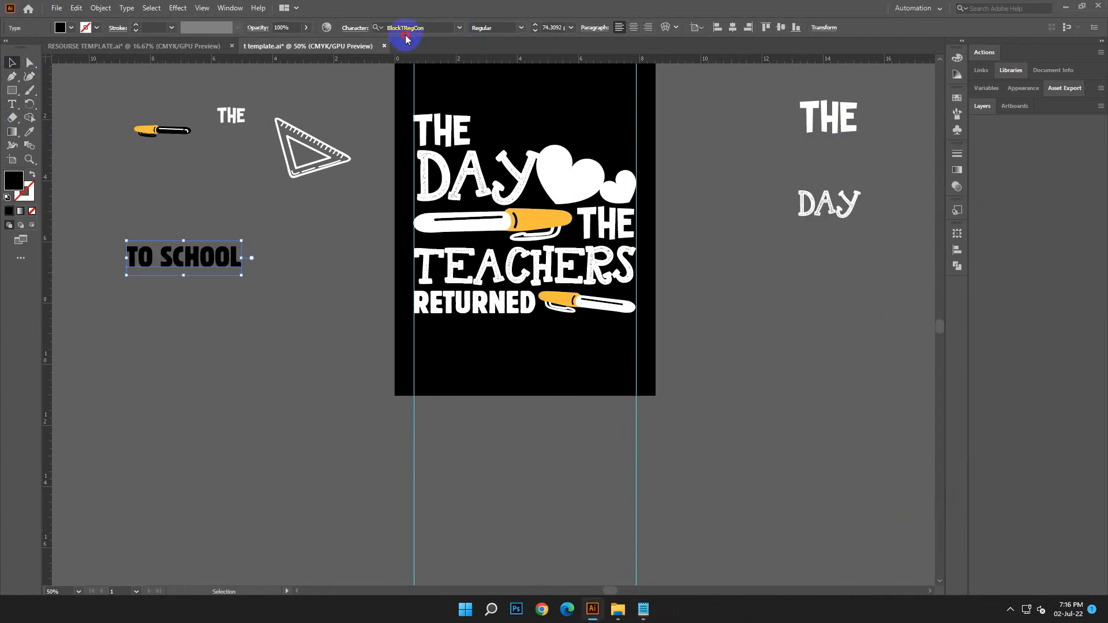
right_click(405, 30)
click(432, 83)
click(559, 85)
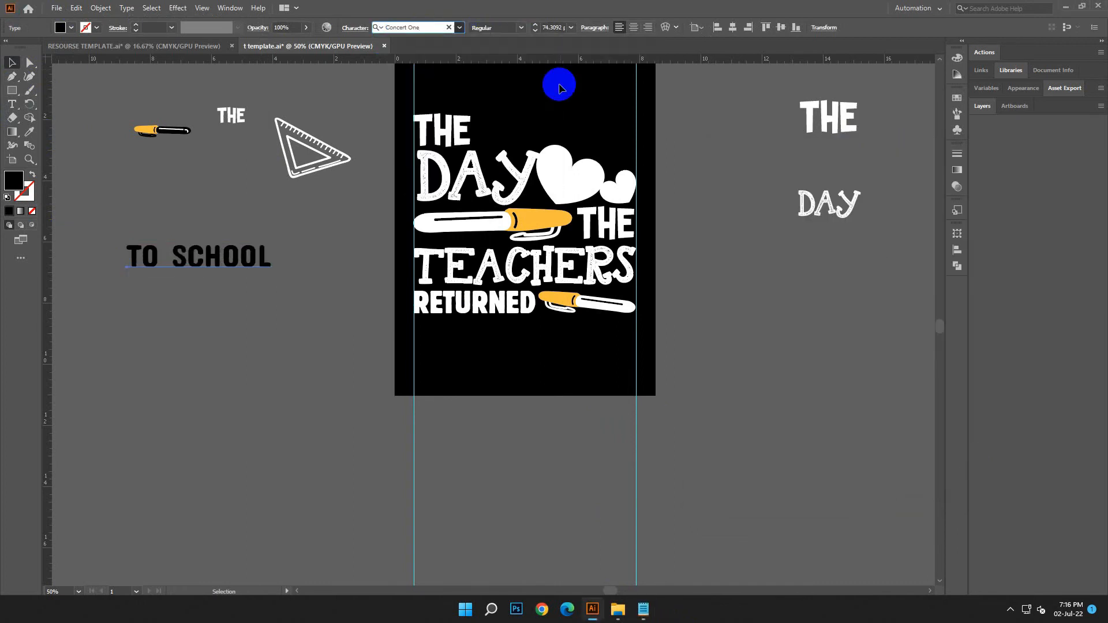
click(644, 609)
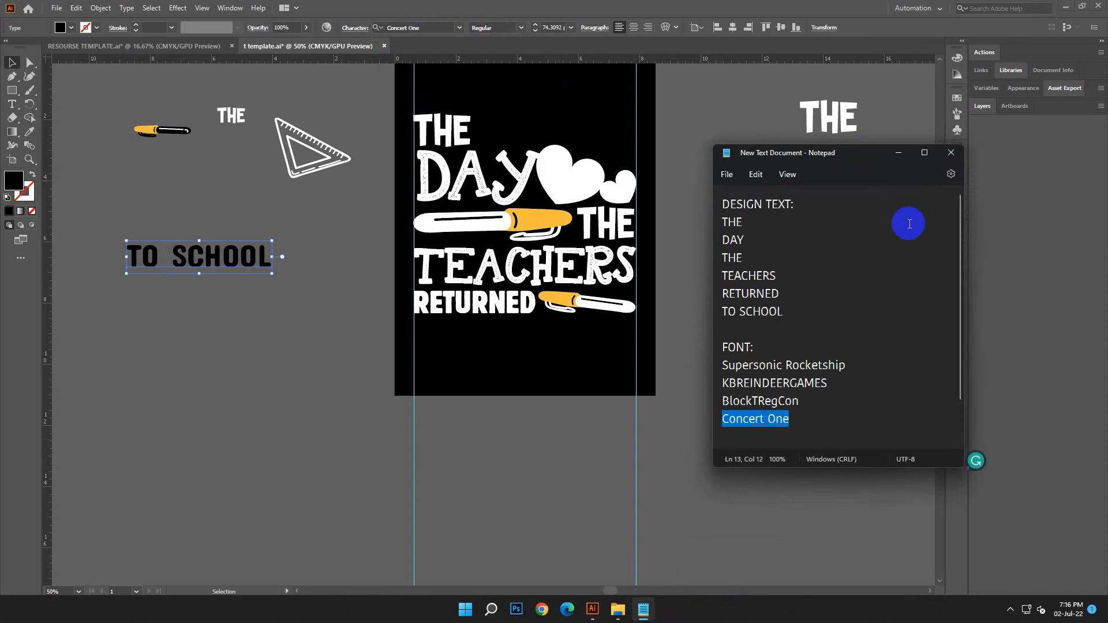
click(898, 153)
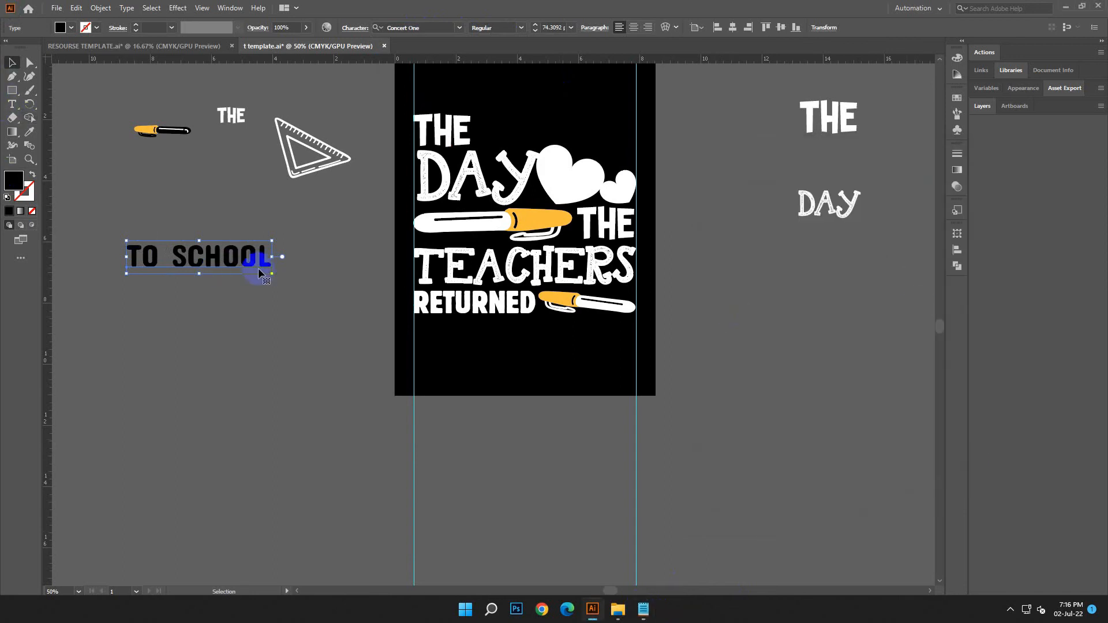
Enlarge TO SCHOOL to about 116 pt and colour it with the orange sampled from the upper pen
drag(277, 270, 354, 295)
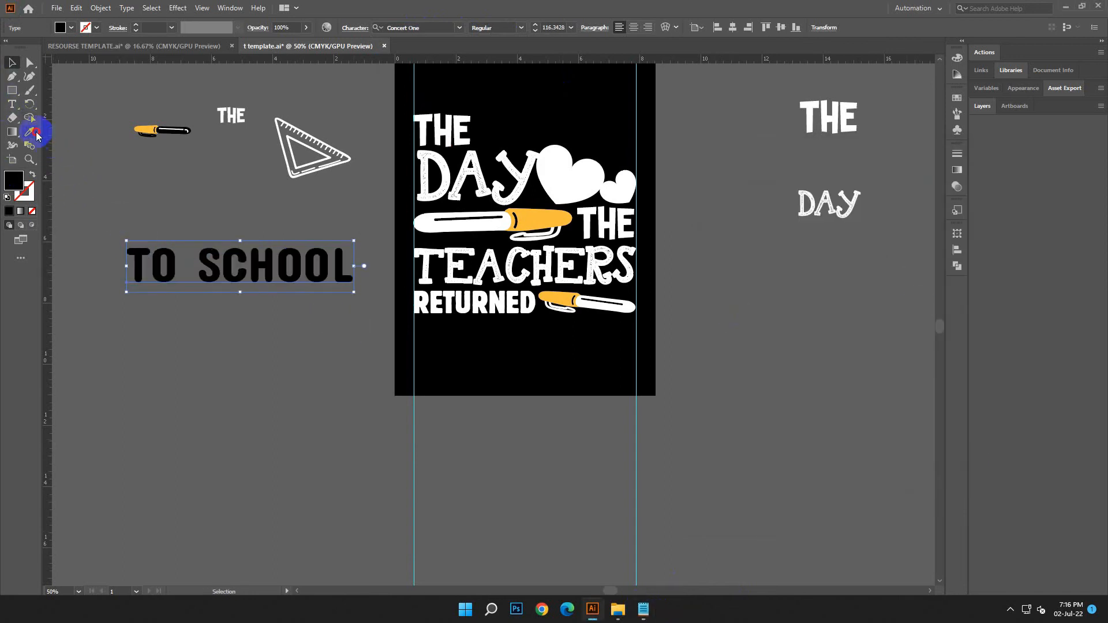
click(545, 221)
key(v)
Move TO SCHOOL onto the artboard below RETURNED and size it to span between the two guides
drag(260, 260, 548, 330)
mouse_move(650, 370)
mouse_down()
mouse_move(636, 363)
mouse_move(639, 372)
mouse_up()
right_click(639, 372)
click(701, 205)
click(718, 393)
Place the triangle ruler above the hearts beside the first THE, rotated so its graduated edge runs along the top
scroll(543, 350, up, 1)
drag(341, 181, 656, 107)
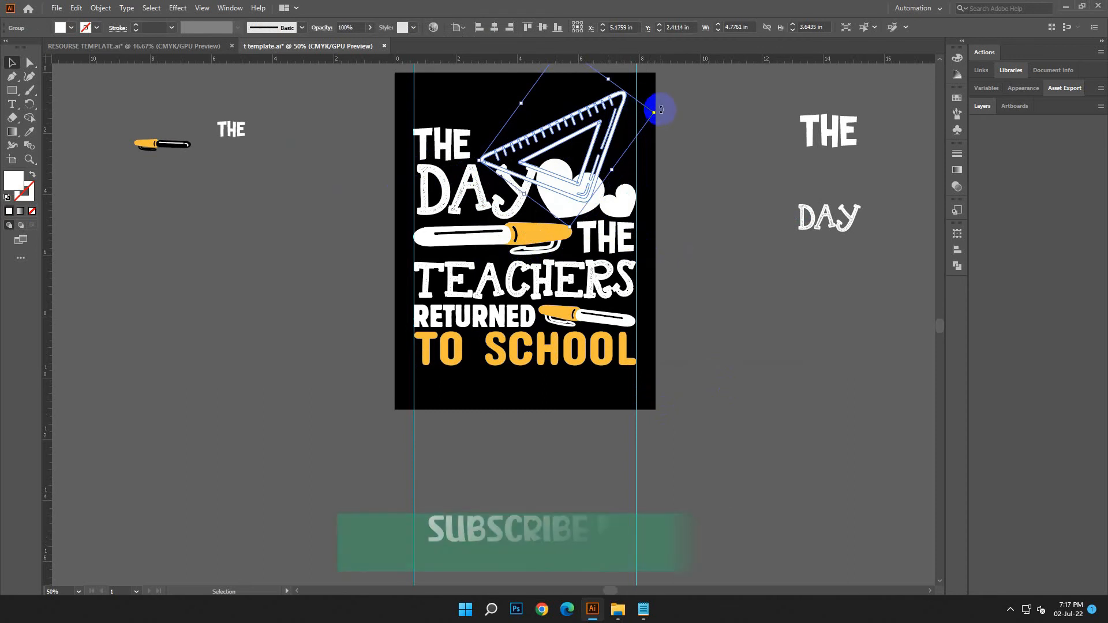
click(690, 179)
scroll(635, 211, up, 1)
drag(622, 178, 618, 182)
click(656, 234)
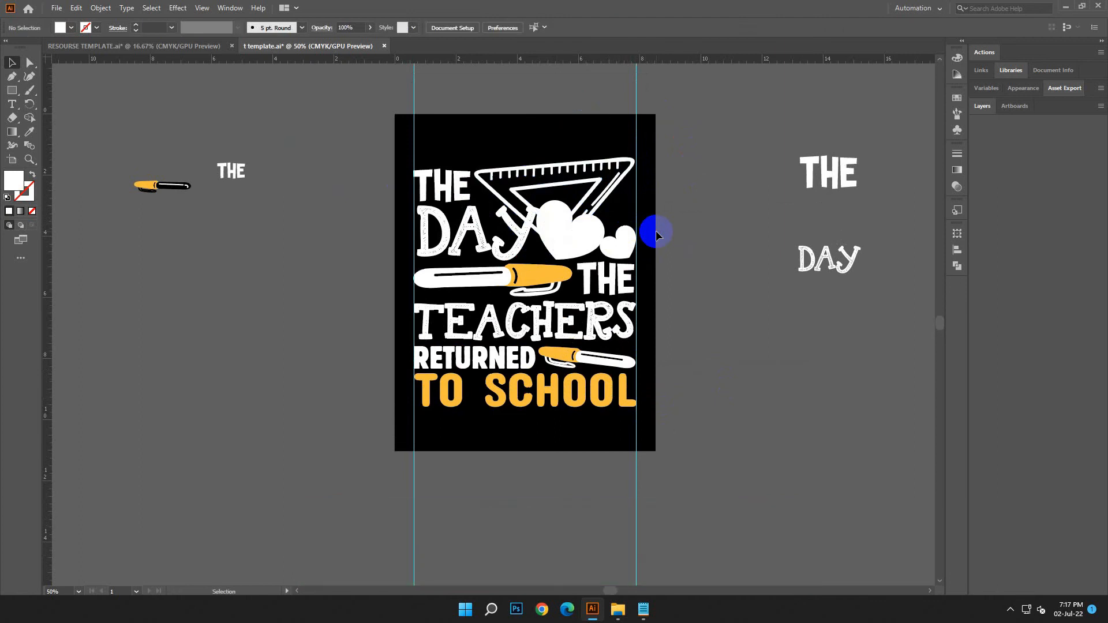
Nudge the triangle ruler slightly right and down so its corner meets the right guide
key(ctrl+equal)
key(ctrl+equal)
drag(418, 188, 344, 318)
click(645, 202)
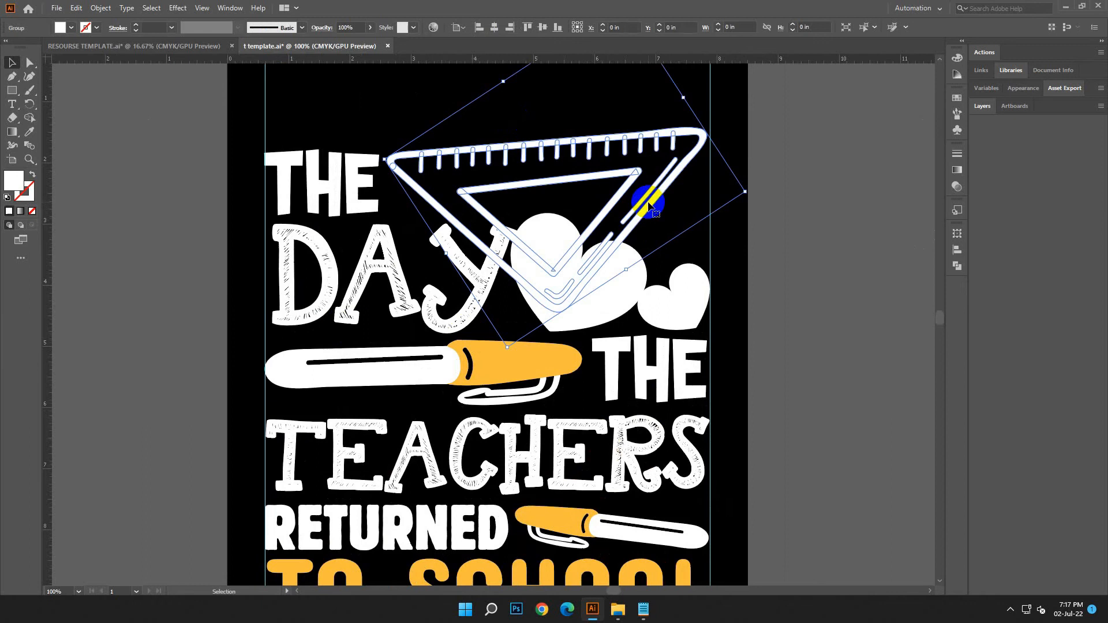
key(Right)
key(Right)
key(Right)
key(Right)
key(Down)
key(Down)
click(739, 263)
Erase the lower part of the triangle ruler where it overlaps the hearts and the Y of DAY, using an enlarged eraser
click(657, 213)
click(12, 118)
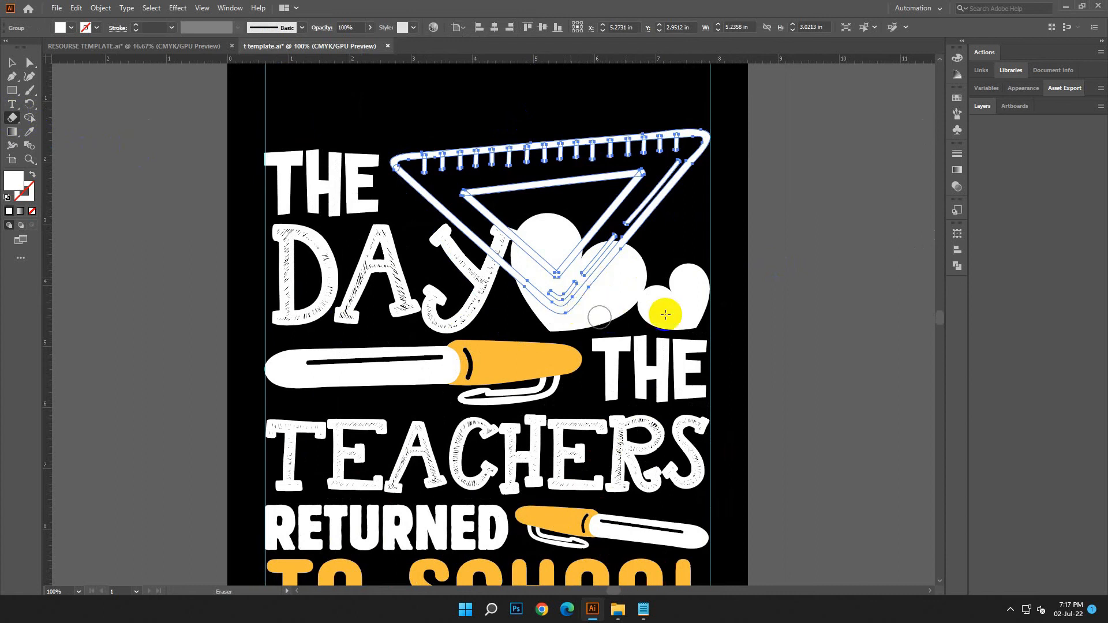
key(])
key(])
key(])
key(])
key(])
key(])
key(])
key(])
mouse_move(615, 284)
mouse_down()
mouse_move(599, 302)
mouse_move(564, 254)
mouse_move(545, 254)
mouse_up()
click(547, 256)
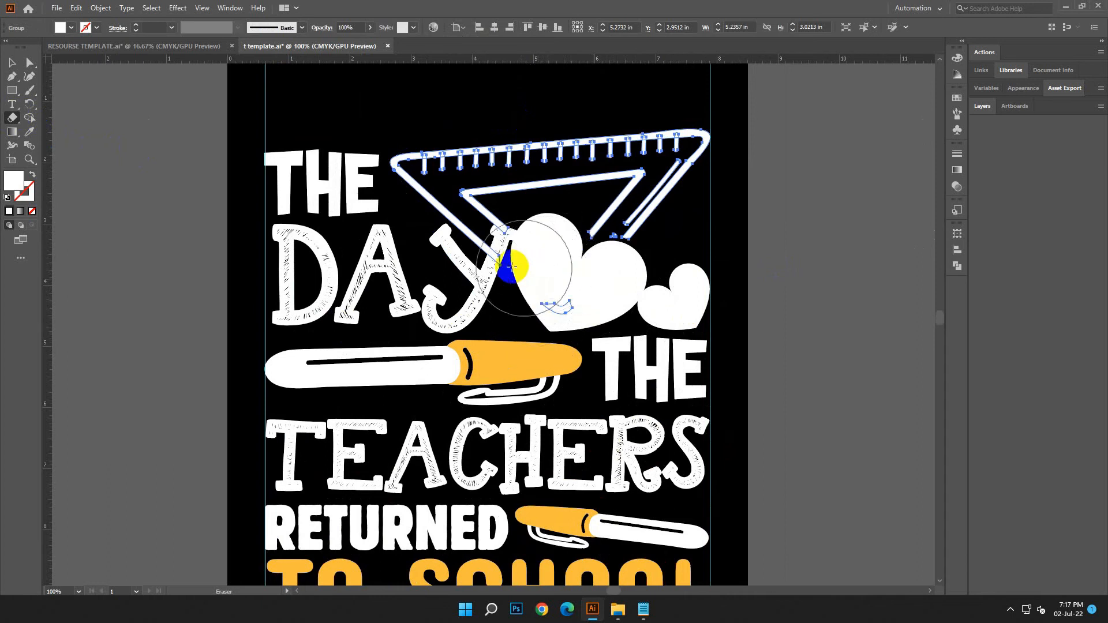
drag(531, 258, 519, 253)
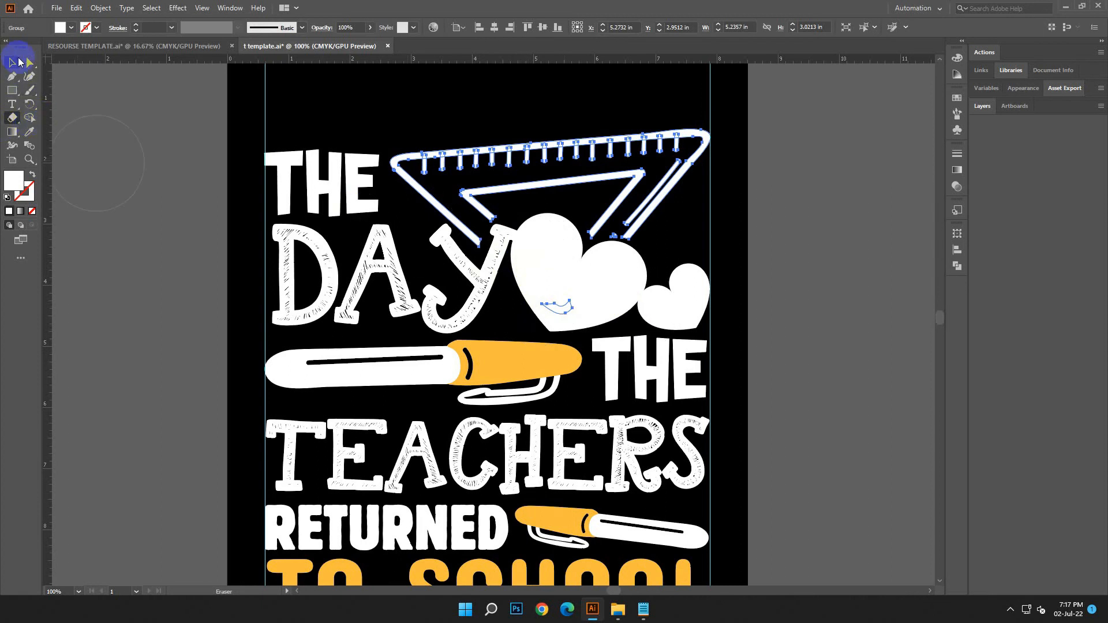
click(18, 61)
click(146, 278)
key(ctrl+minus)
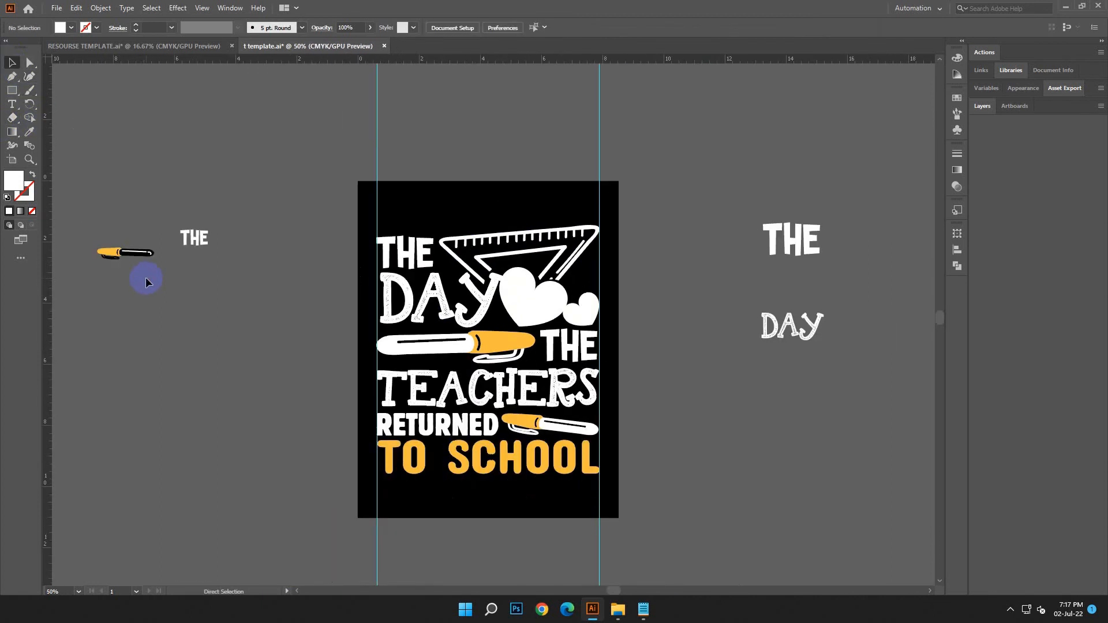
Delete the spare pen and the leftover THE and DAY texts lying on both sides of the artboard
scroll(645, 396, down, 3)
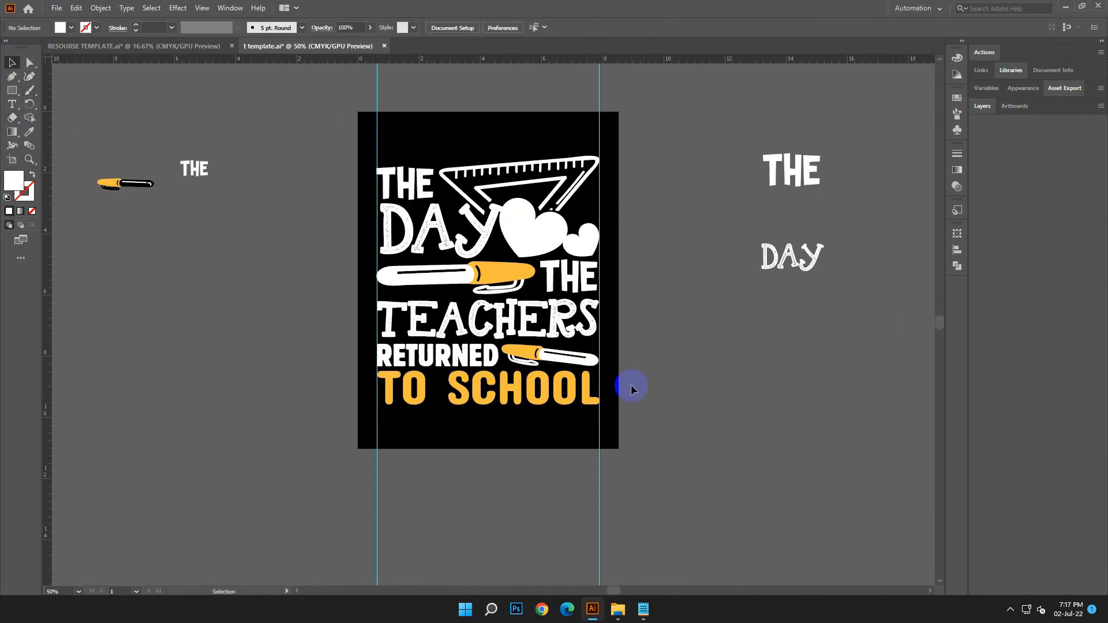
drag(112, 155, 285, 284)
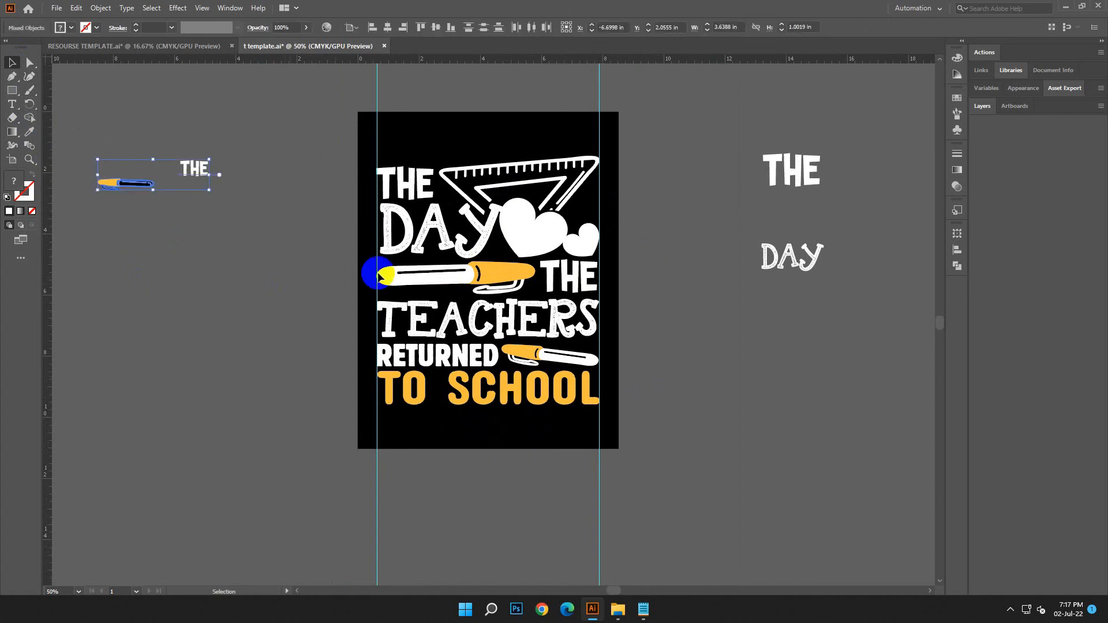
key(Delete)
drag(729, 115, 842, 358)
key(Delete)
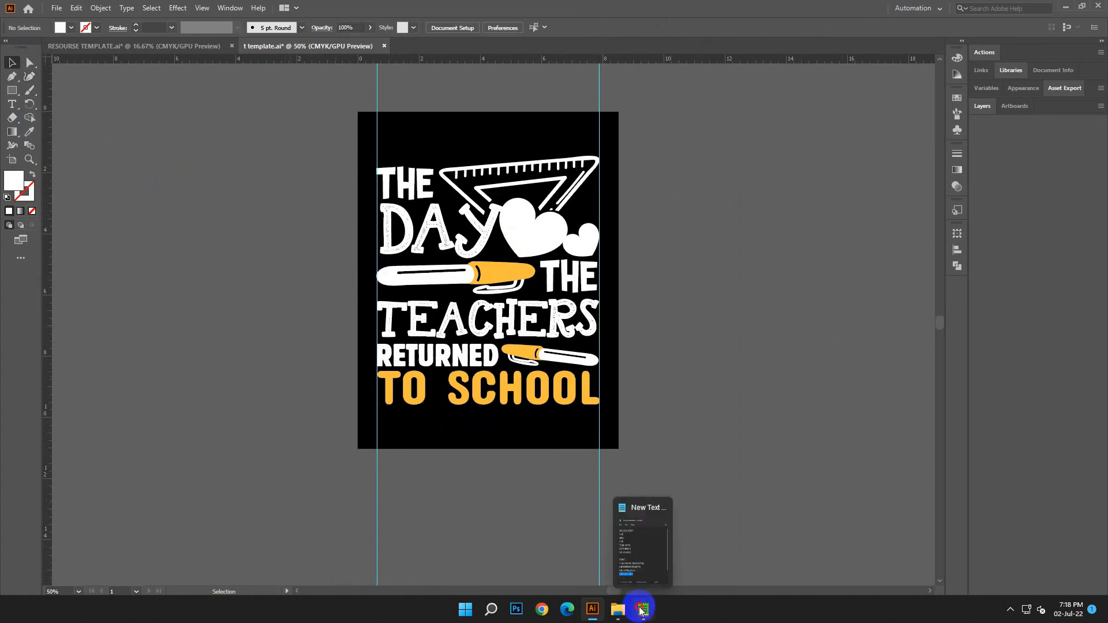
click(641, 609)
click(833, 434)
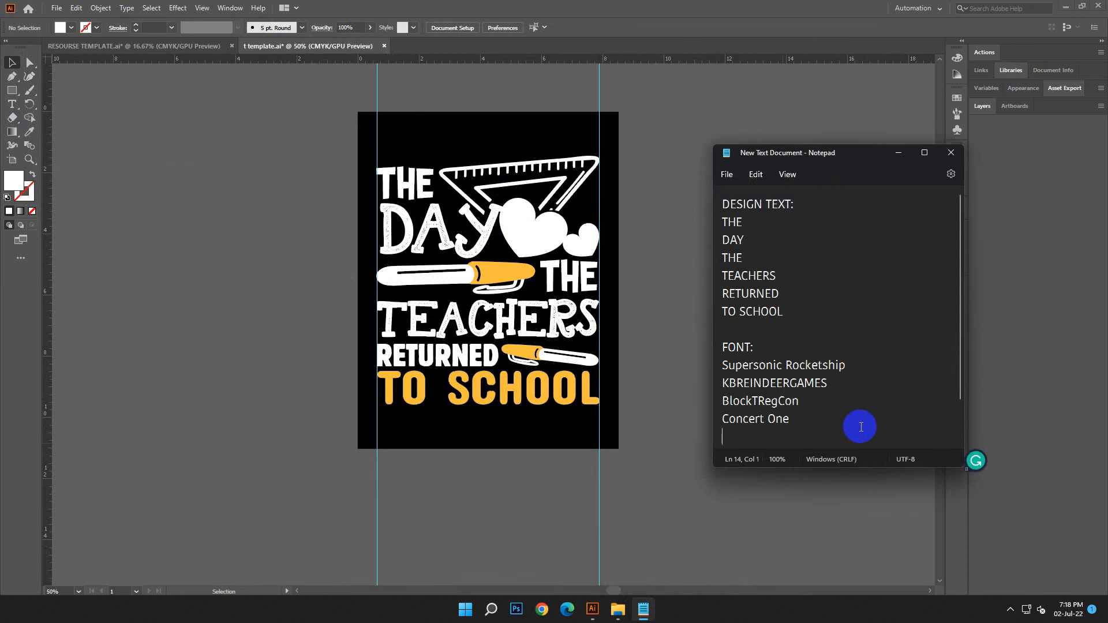
click(899, 153)
drag(341, 141, 620, 445)
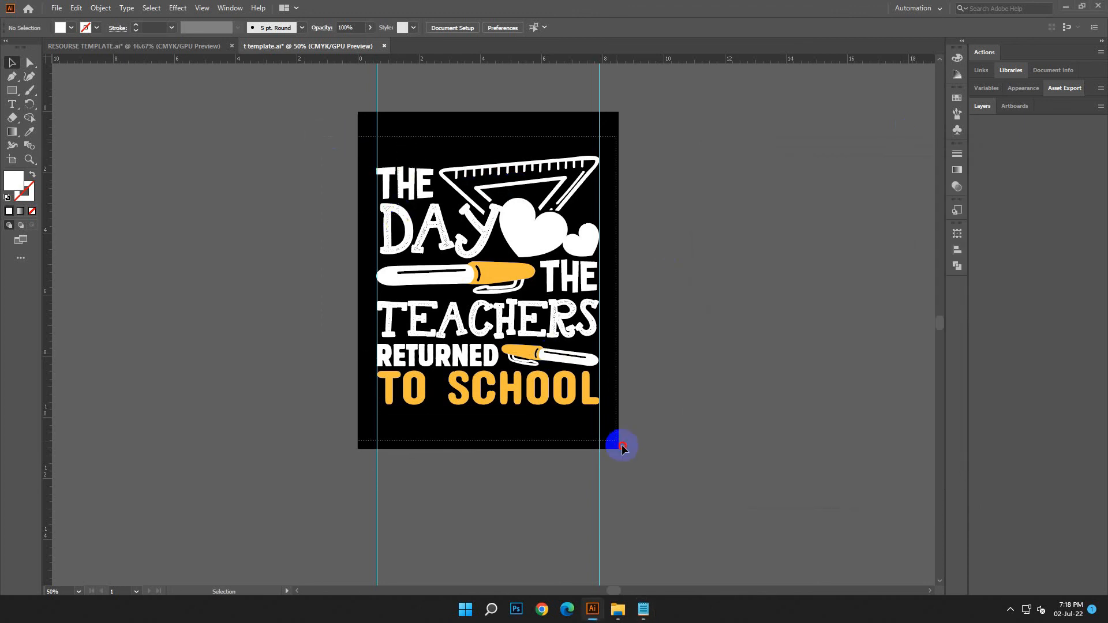
click(713, 349)
Recolour the triangle ruler with the orange sampled from the upper pen
click(556, 169)
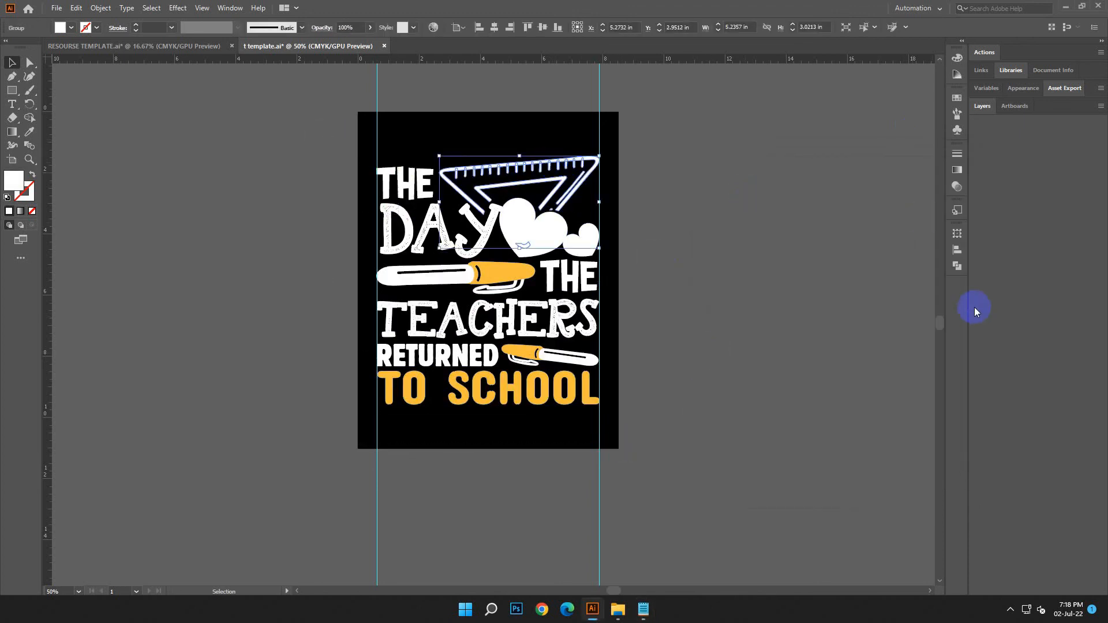
click(958, 266)
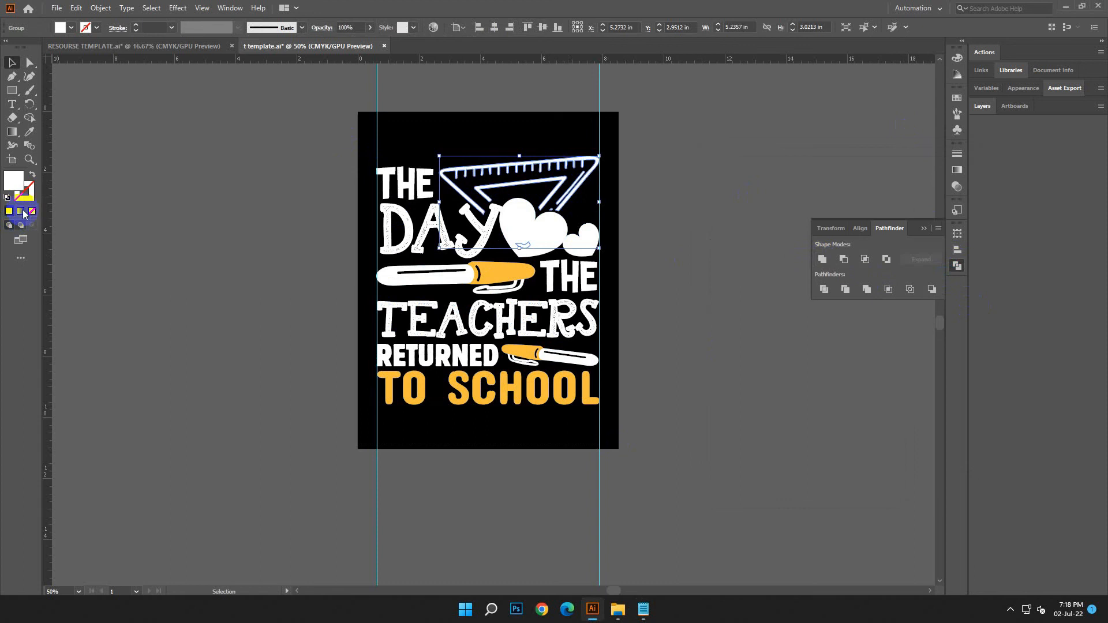
click(30, 133)
click(468, 273)
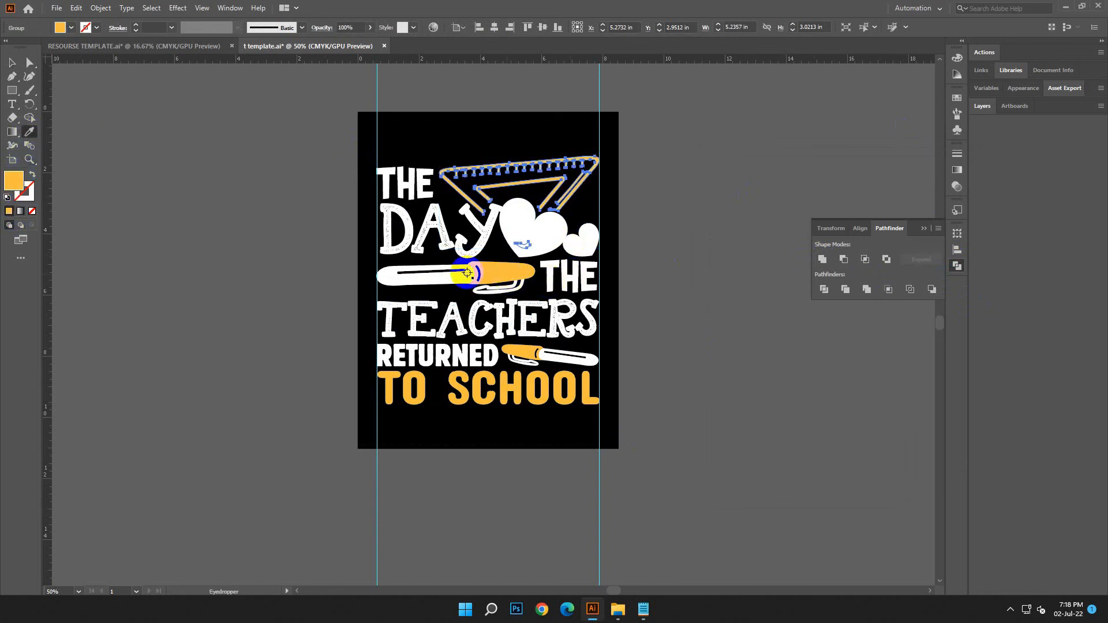
click(11, 63)
click(174, 222)
scroll(775, 316, down, 1)
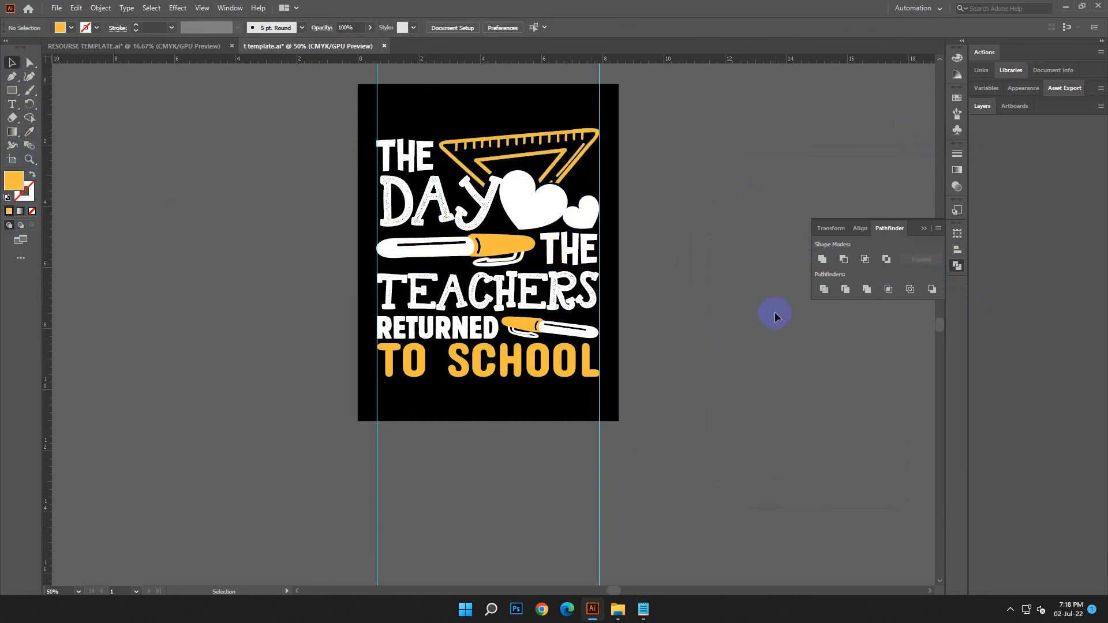
drag(345, 125, 697, 431)
click(101, 8)
click(154, 158)
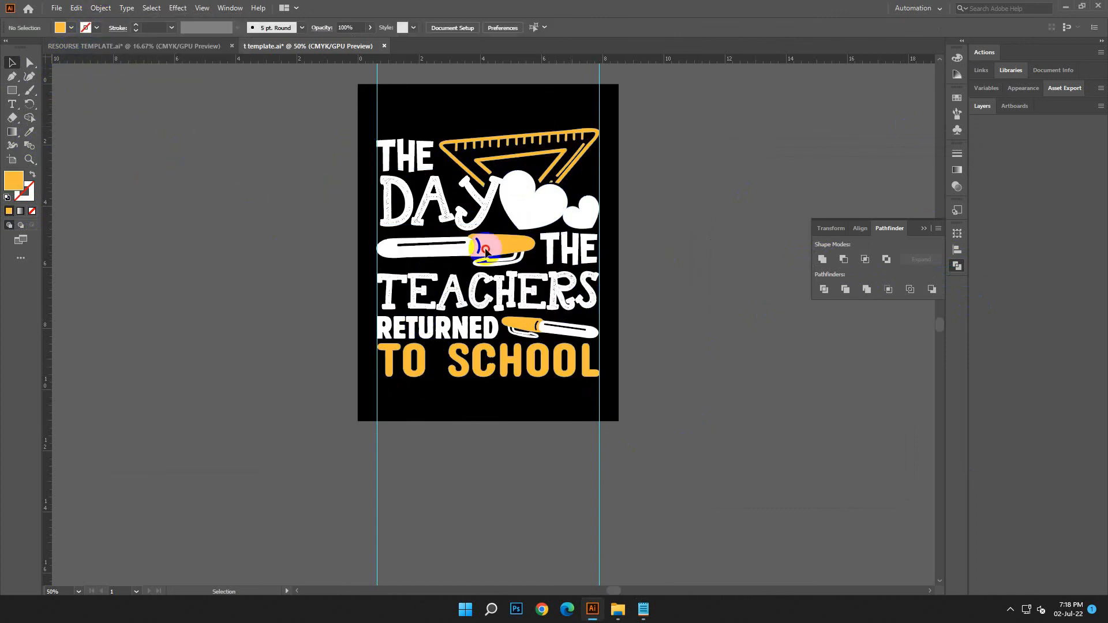
Select the complete lettering and graphics on the artboard and expand them into editable shapes
drag(364, 126, 596, 408)
click(101, 8)
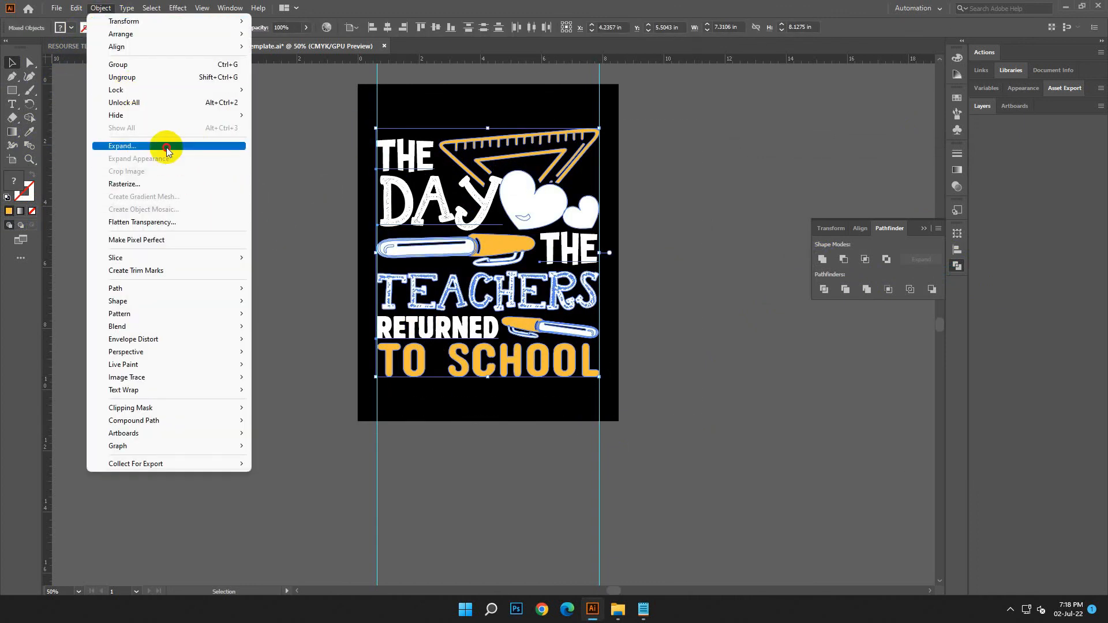
click(210, 146)
click(527, 370)
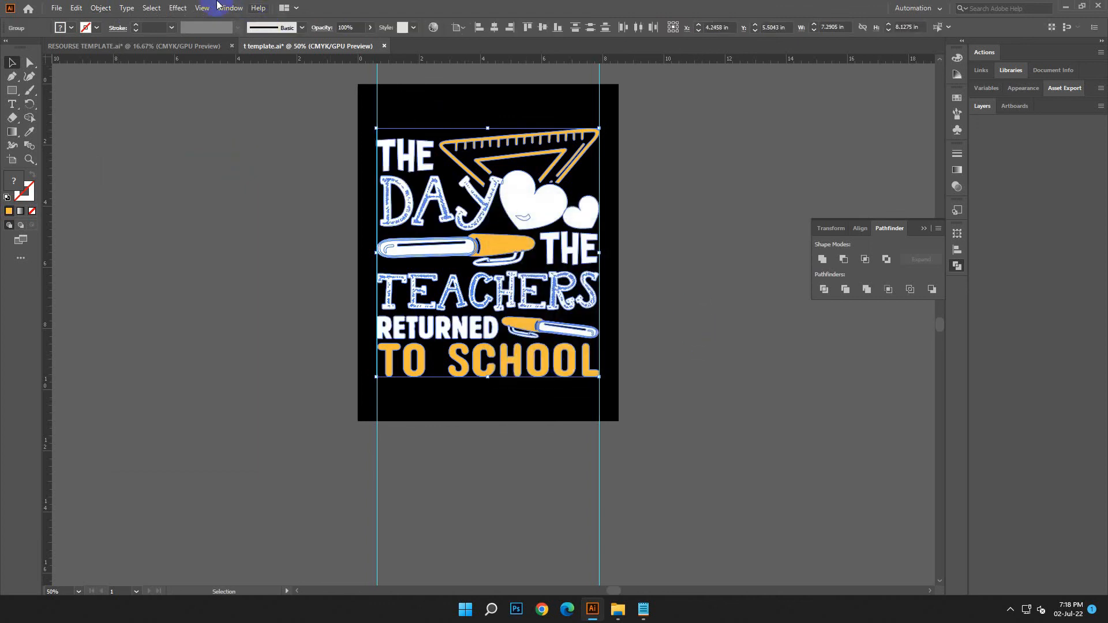
click(100, 8)
click(124, 143)
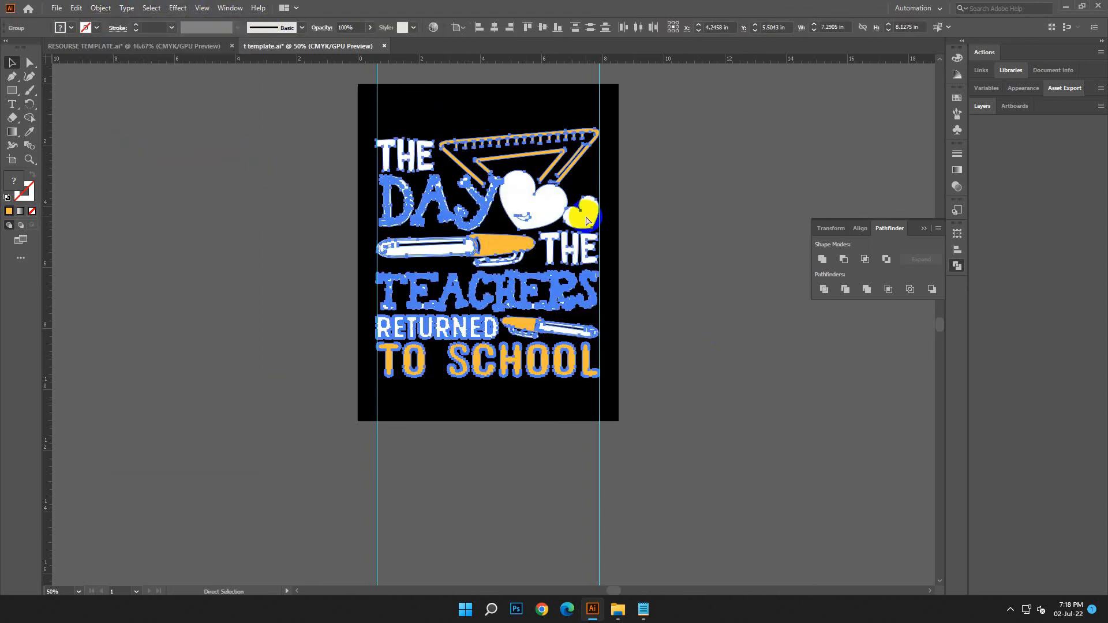